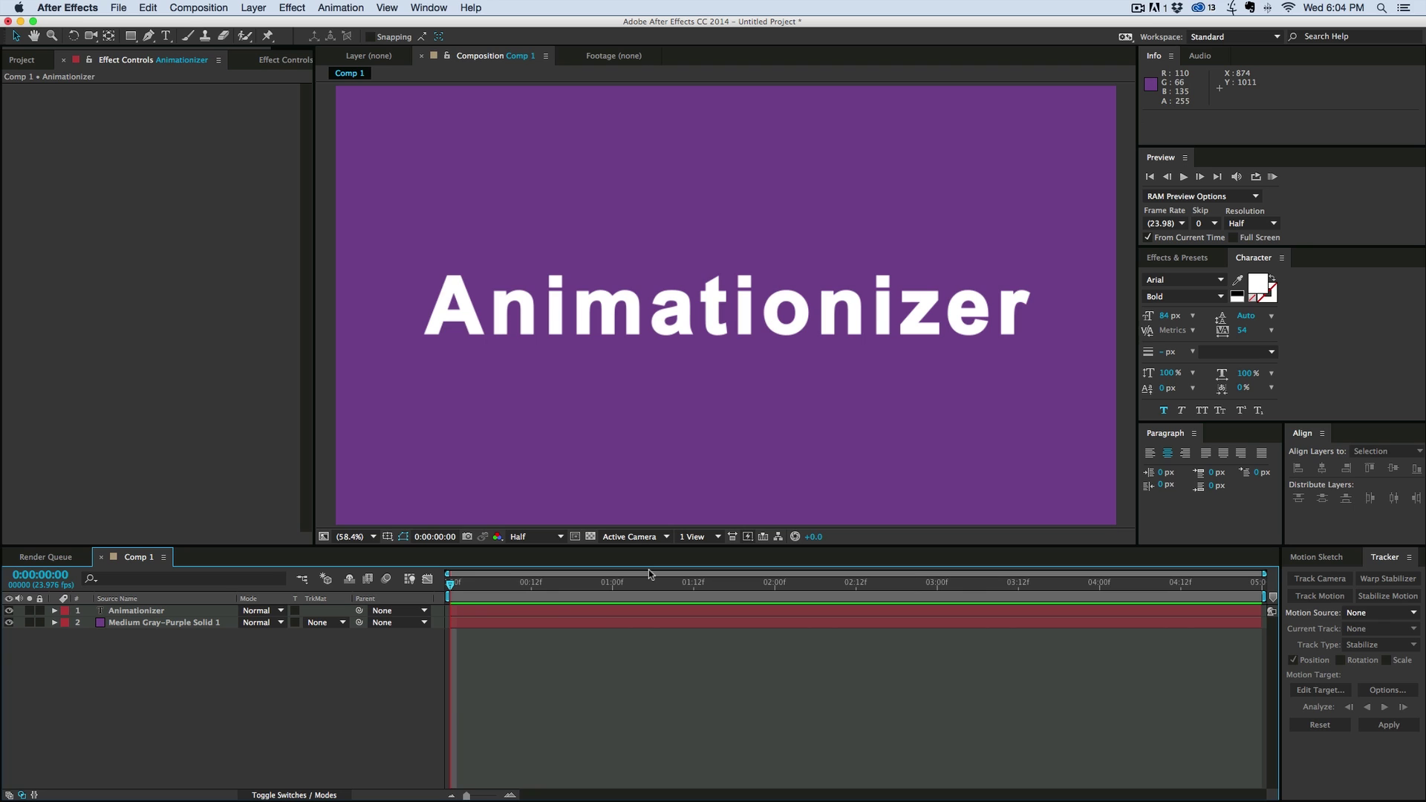
# Apply the Animationizer preset to the Animationizer text layer
pyautogui.click(190, 609)
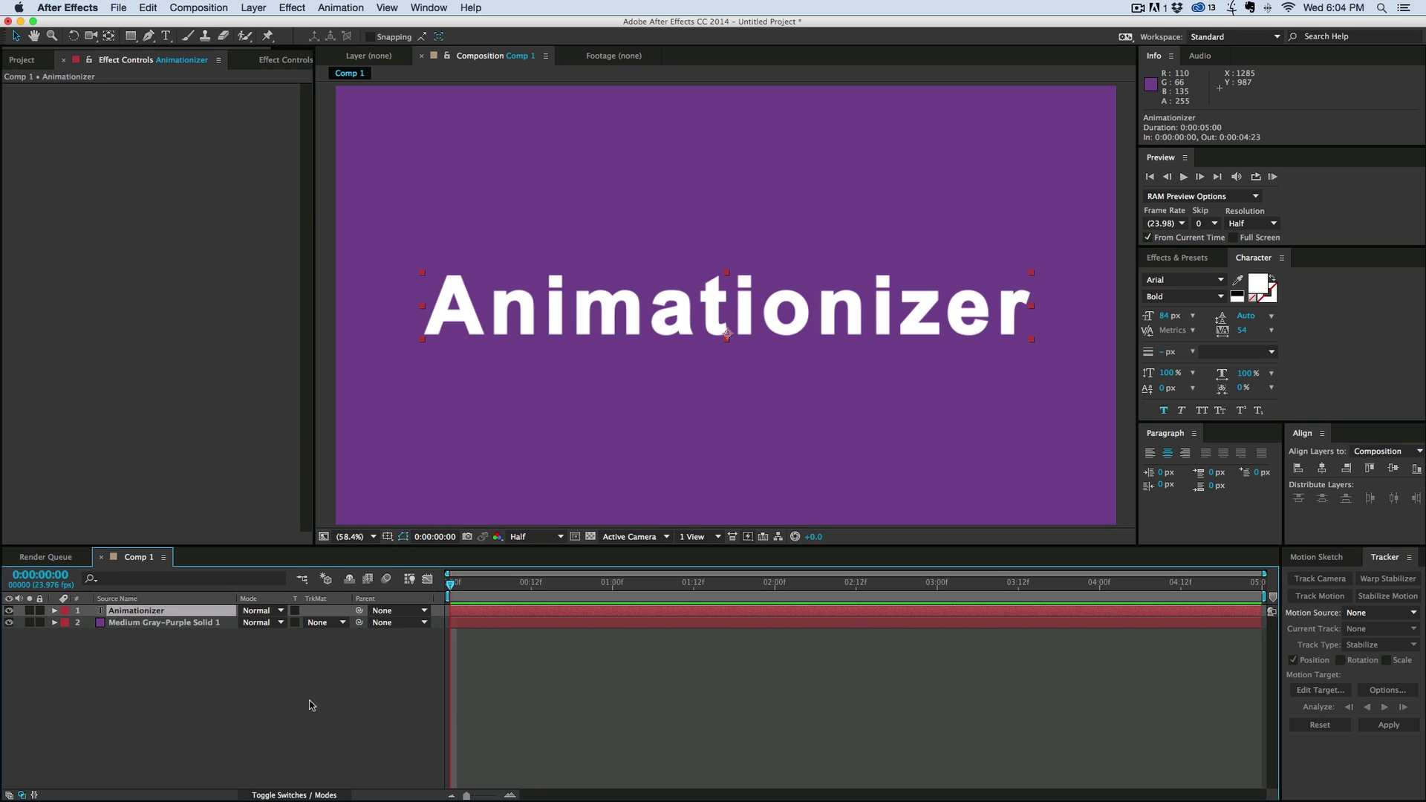
pyautogui.click(54, 611)
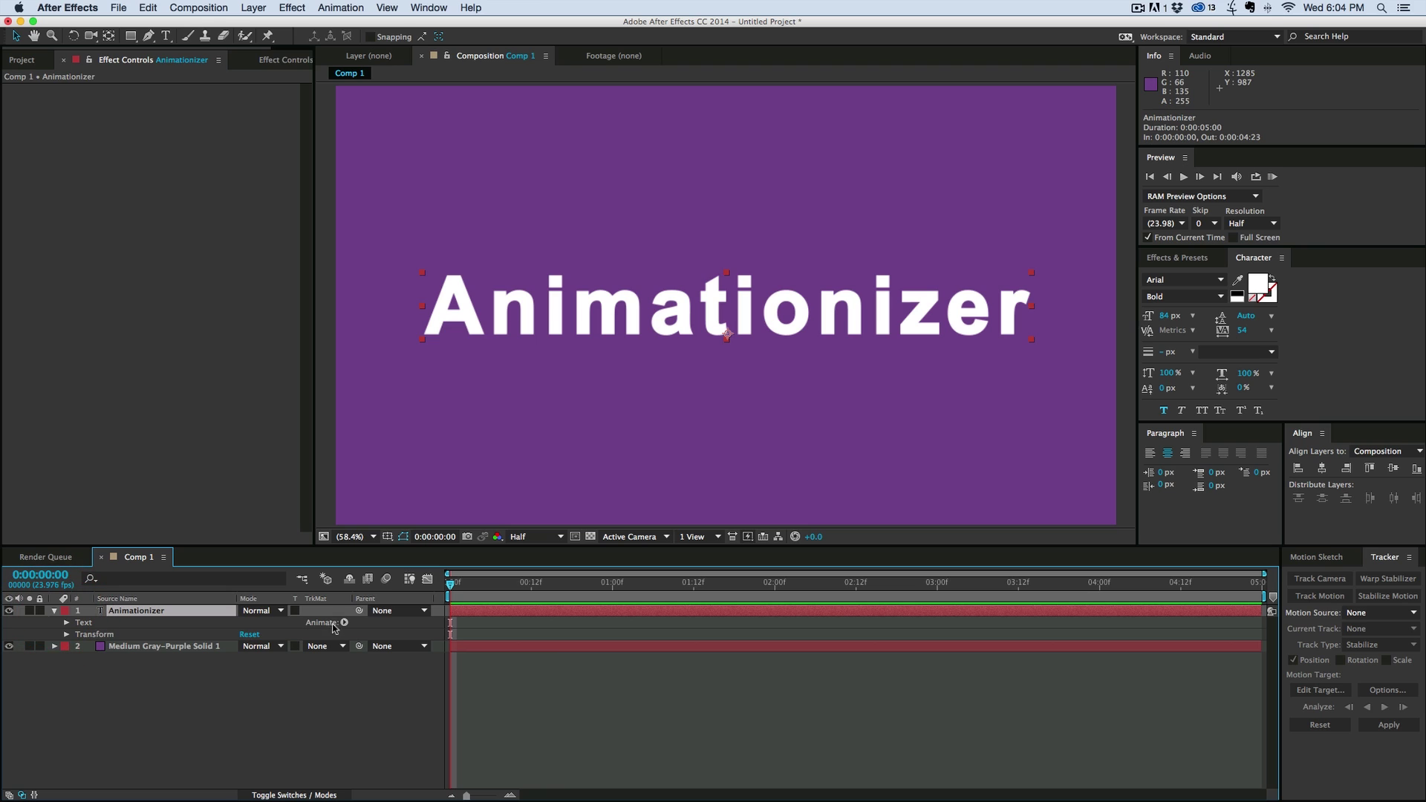
pyautogui.click(583, 677)
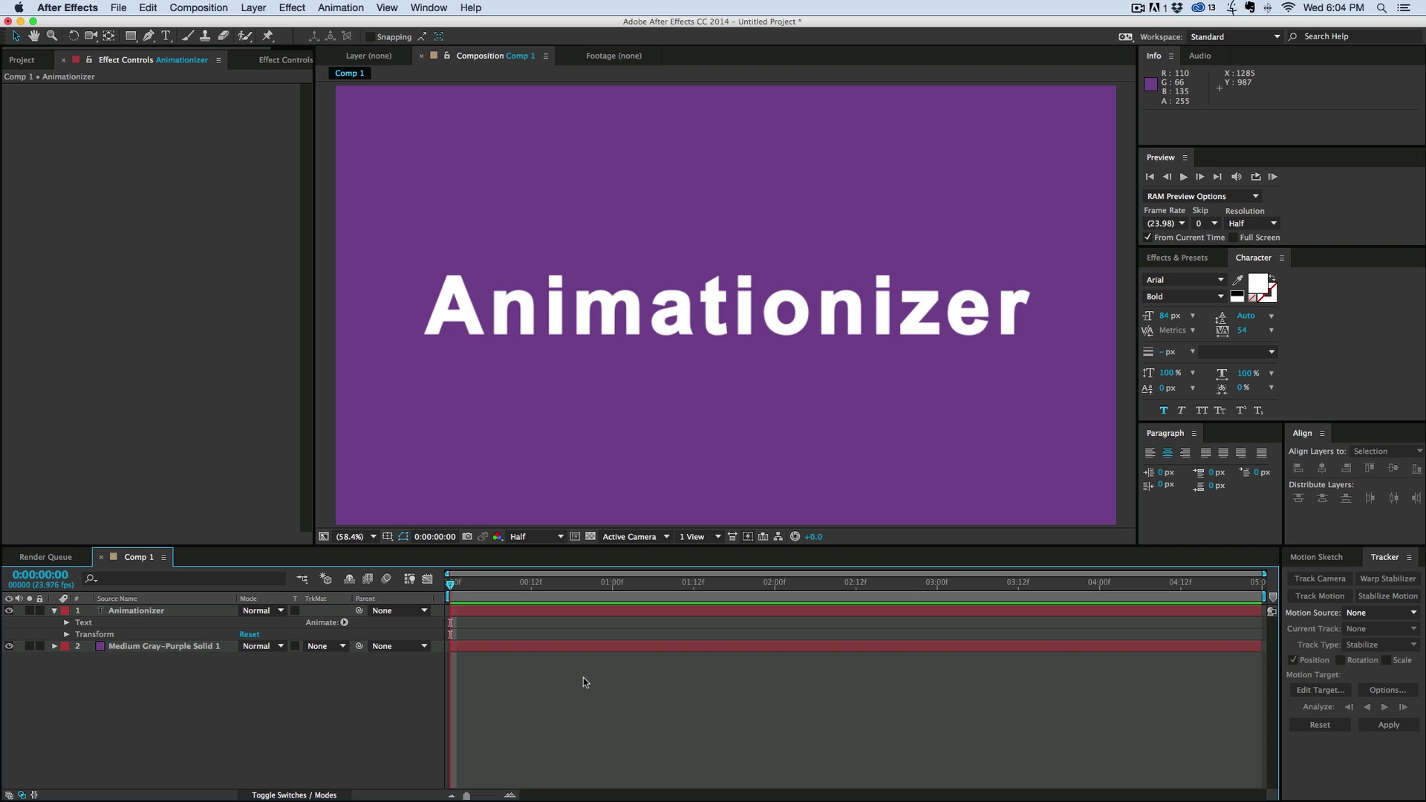
pyautogui.click(554, 610)
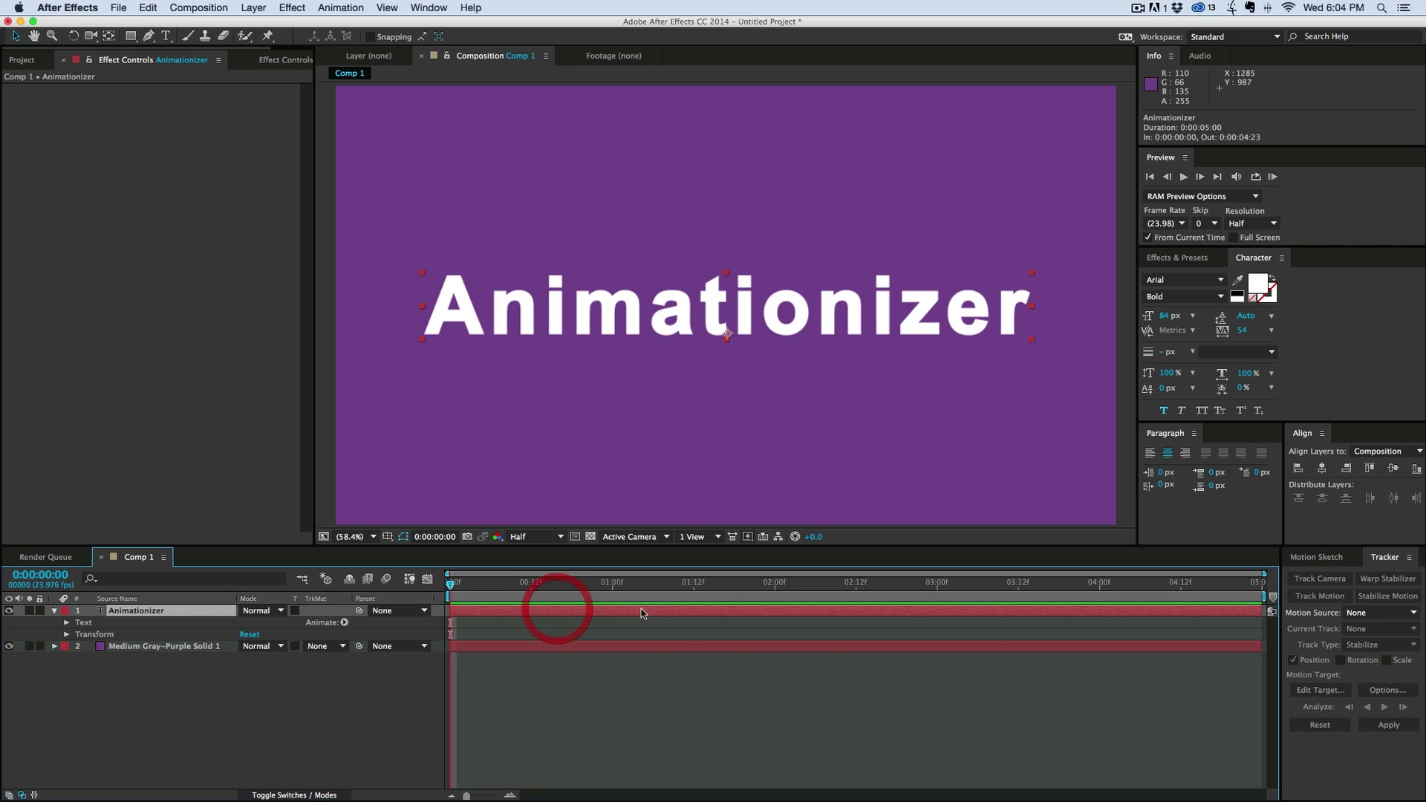
pyautogui.click(1193, 260)
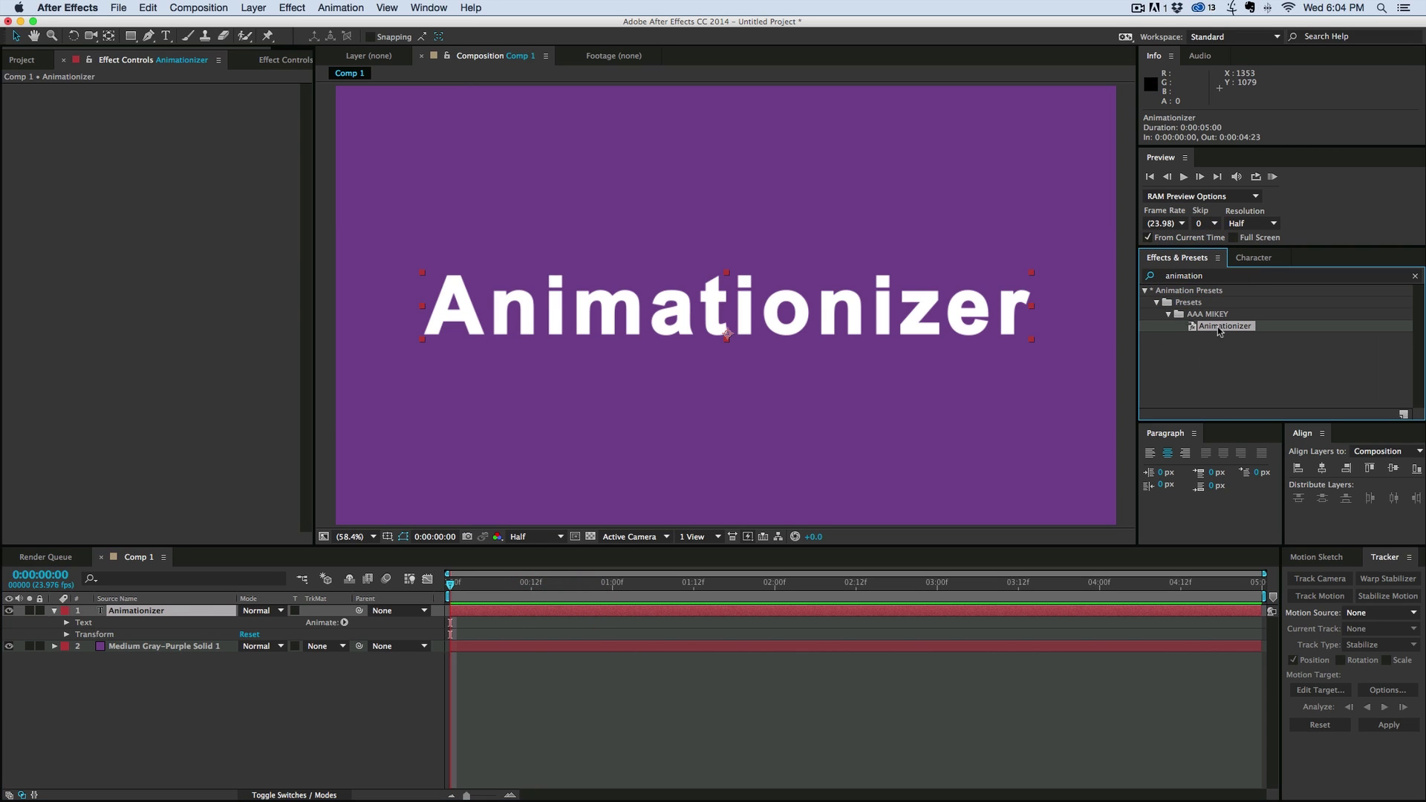
pyautogui.moveTo(1223, 326); pyautogui.dragTo(717, 317)
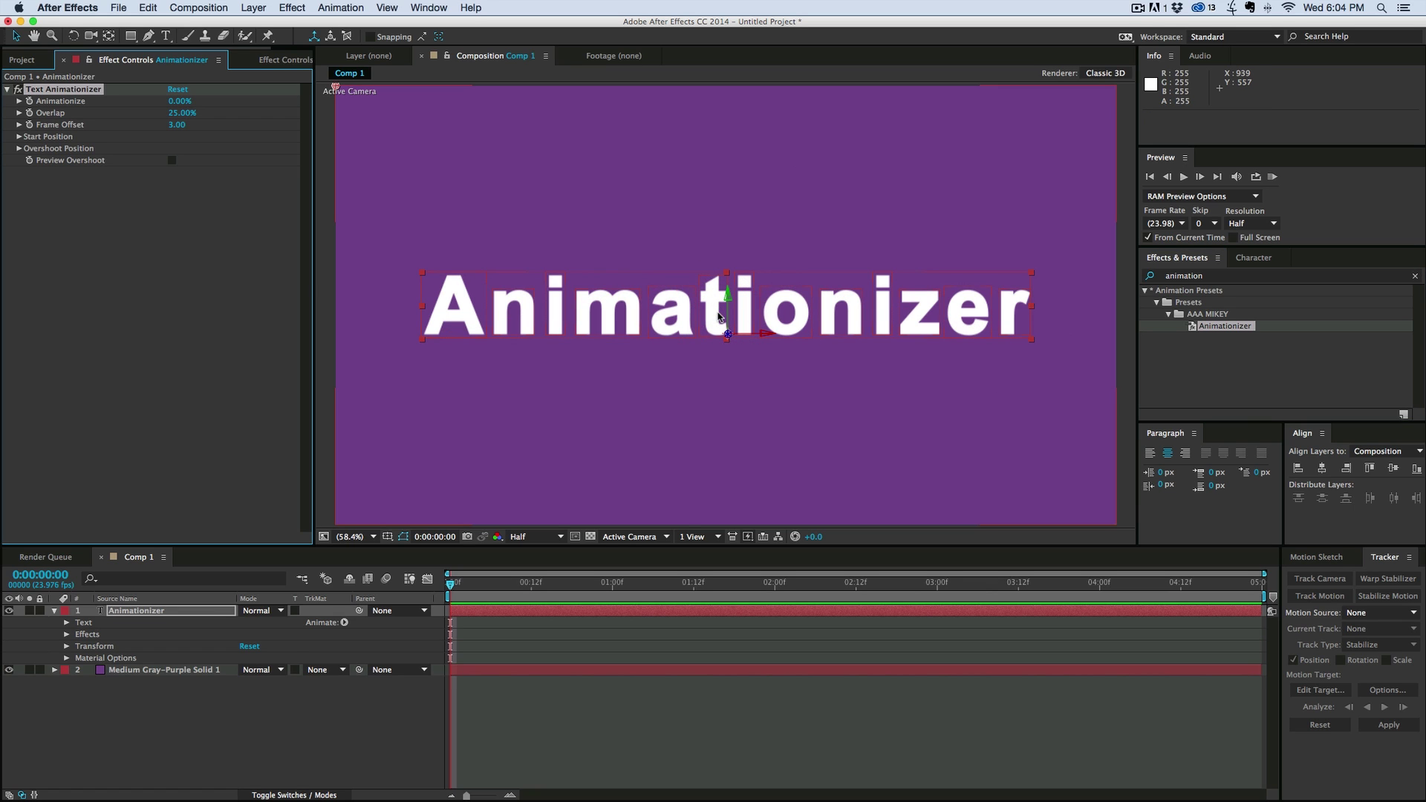
# Set the text effect's Start Position rotation to -53° on X and -49° on Y
pyautogui.click(567, 612)
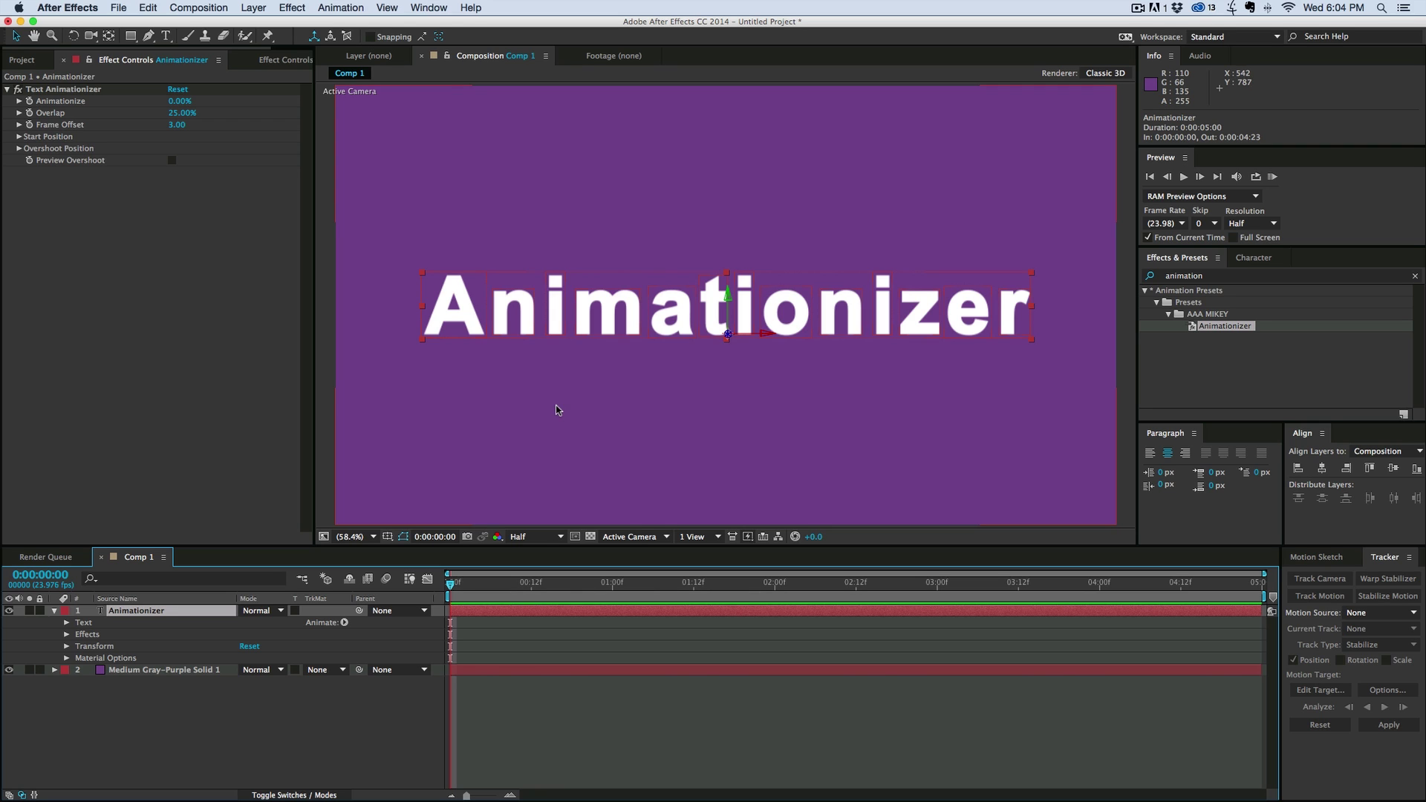
pyautogui.click(46, 139)
pyautogui.click(19, 138)
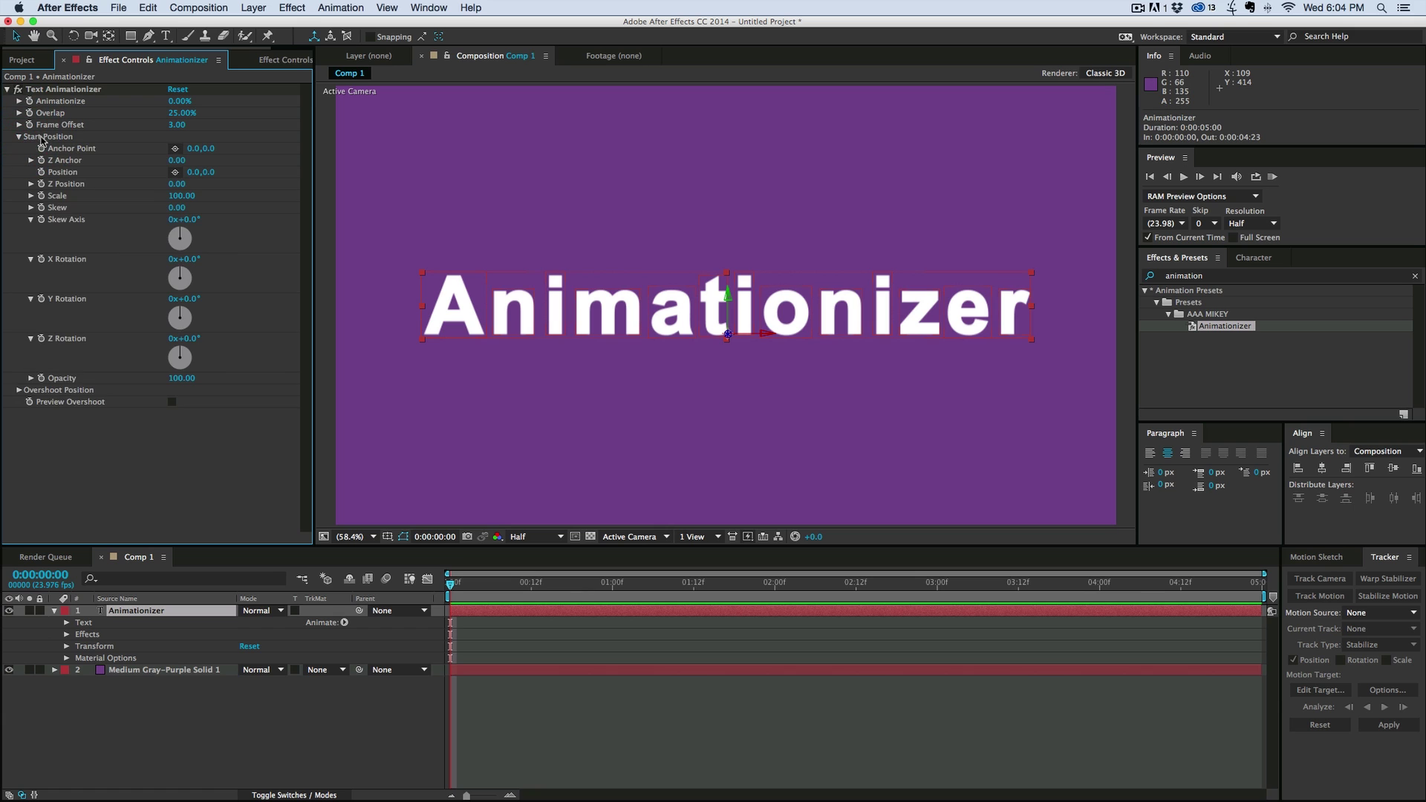
pyautogui.click(18, 391)
pyautogui.click(20, 297)
pyautogui.click(19, 136)
pyautogui.click(19, 136)
pyautogui.moveTo(199, 258); pyautogui.dragTo(163, 298)
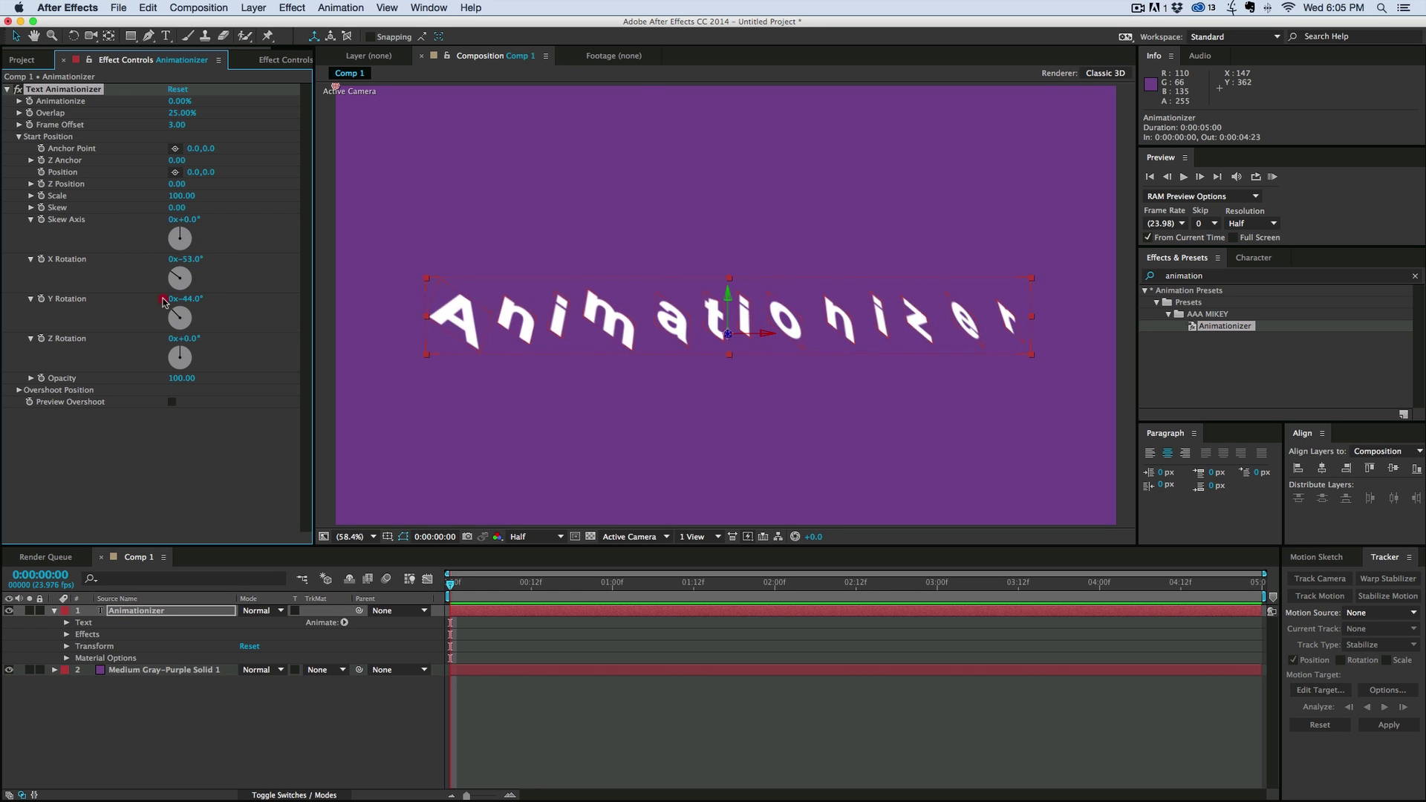
# Set the Start Position group's Position to 0, -210 and its Scale to 0
pyautogui.moveTo(209, 176); pyautogui.dragTo(53, 176)
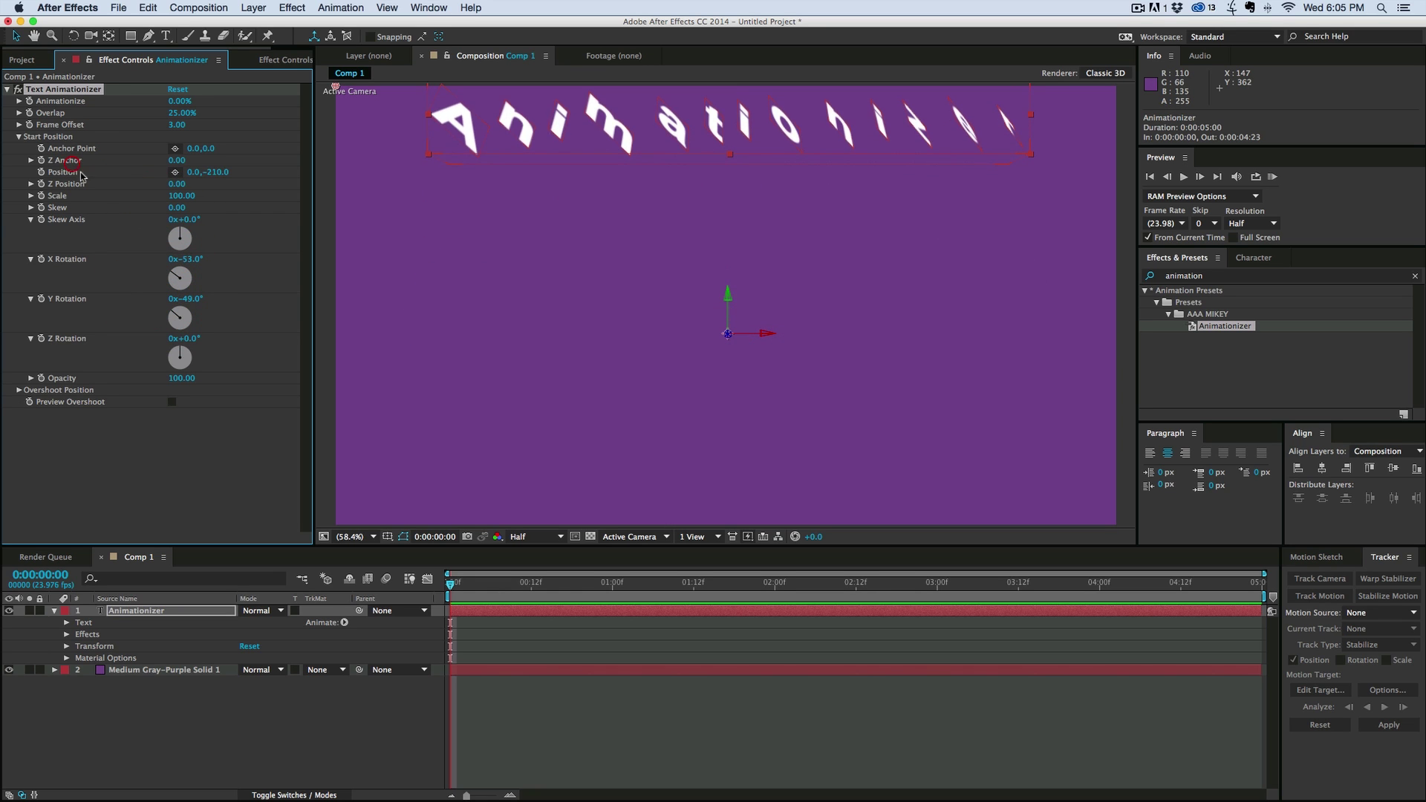
pyautogui.click(177, 196)
pyautogui.write('0')
pyautogui.press('Return')
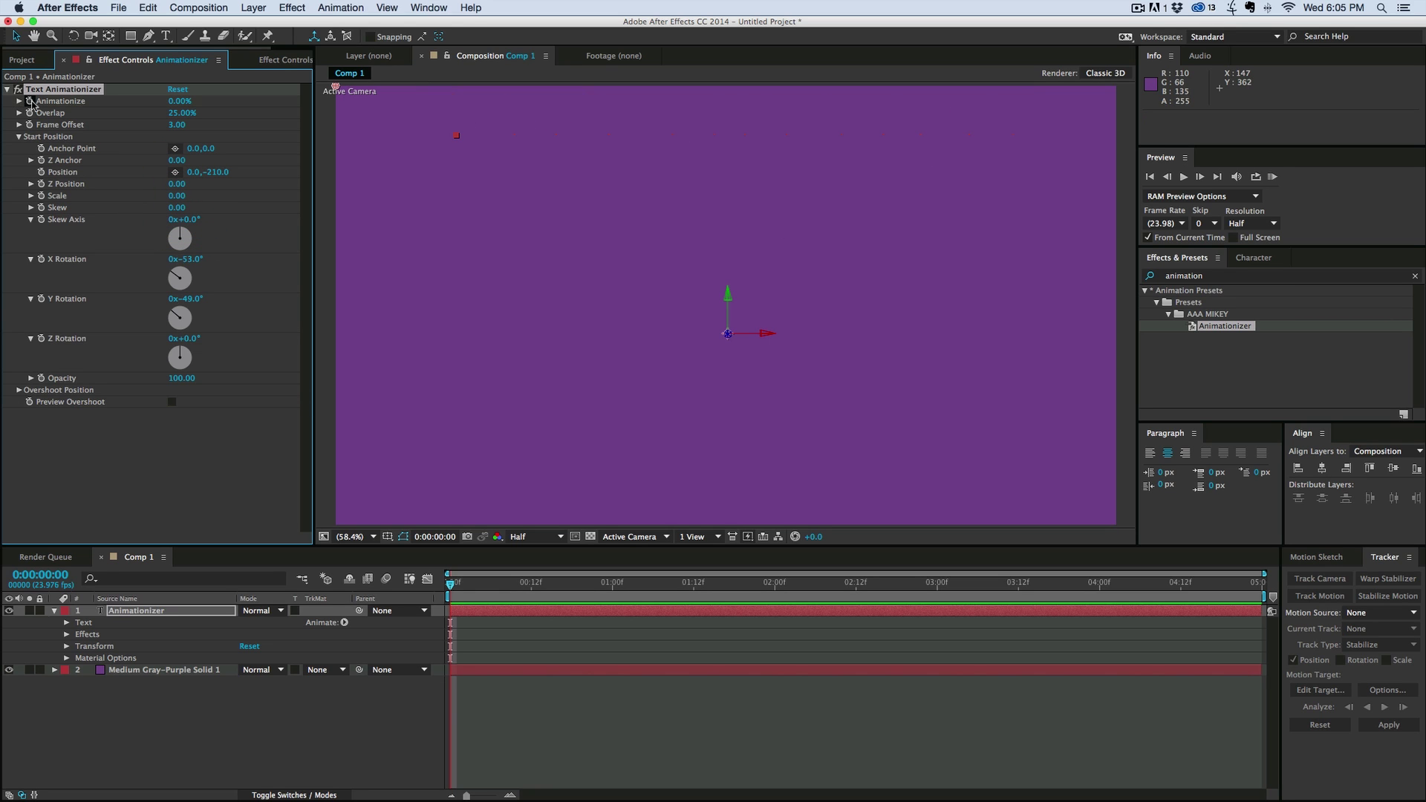
# Keyframe Animationize from 0% at the first frame to 100% at 0:00:00:20
pyautogui.press('space')
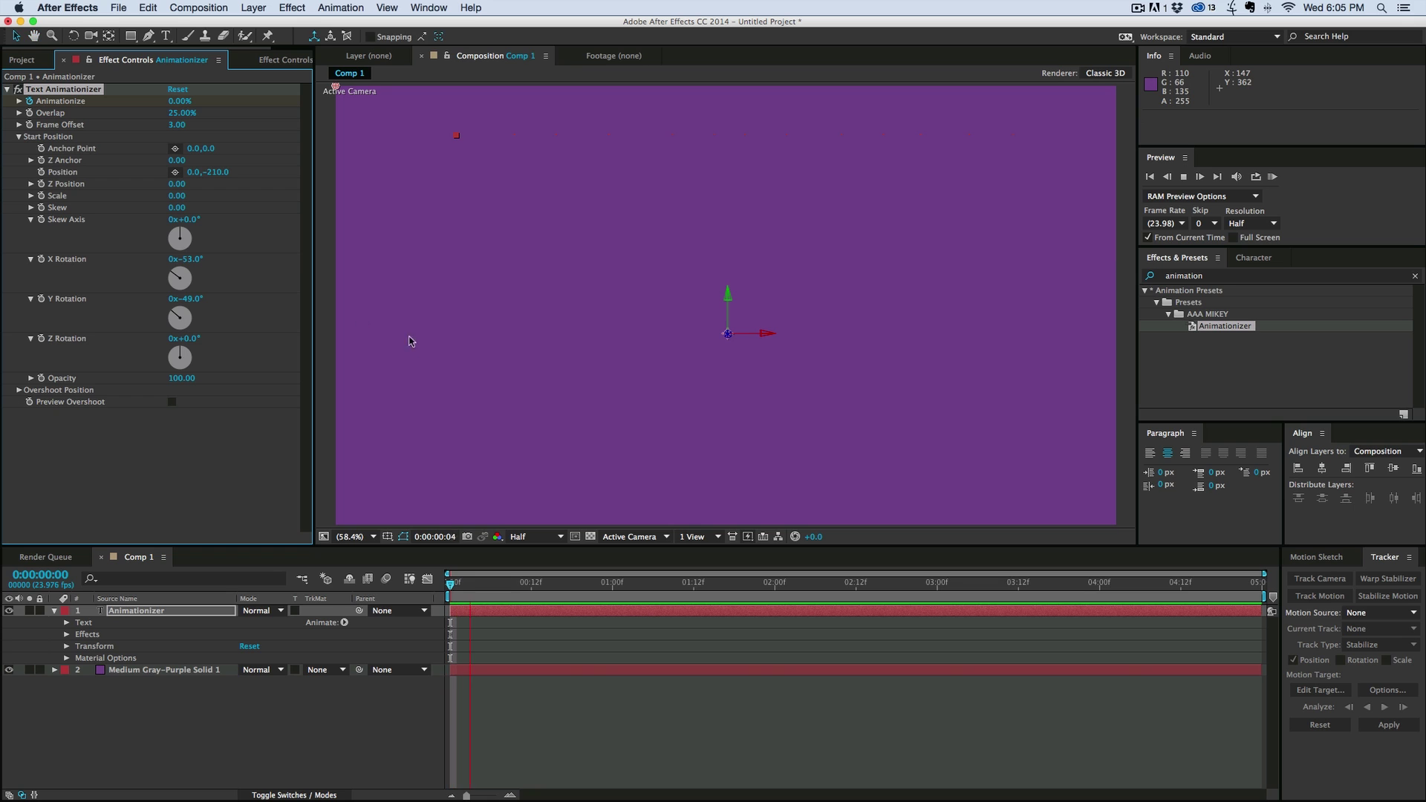
pyautogui.press('space')
pyautogui.moveTo(235, 104); pyautogui.dragTo(404, 121)
pyautogui.press('space')
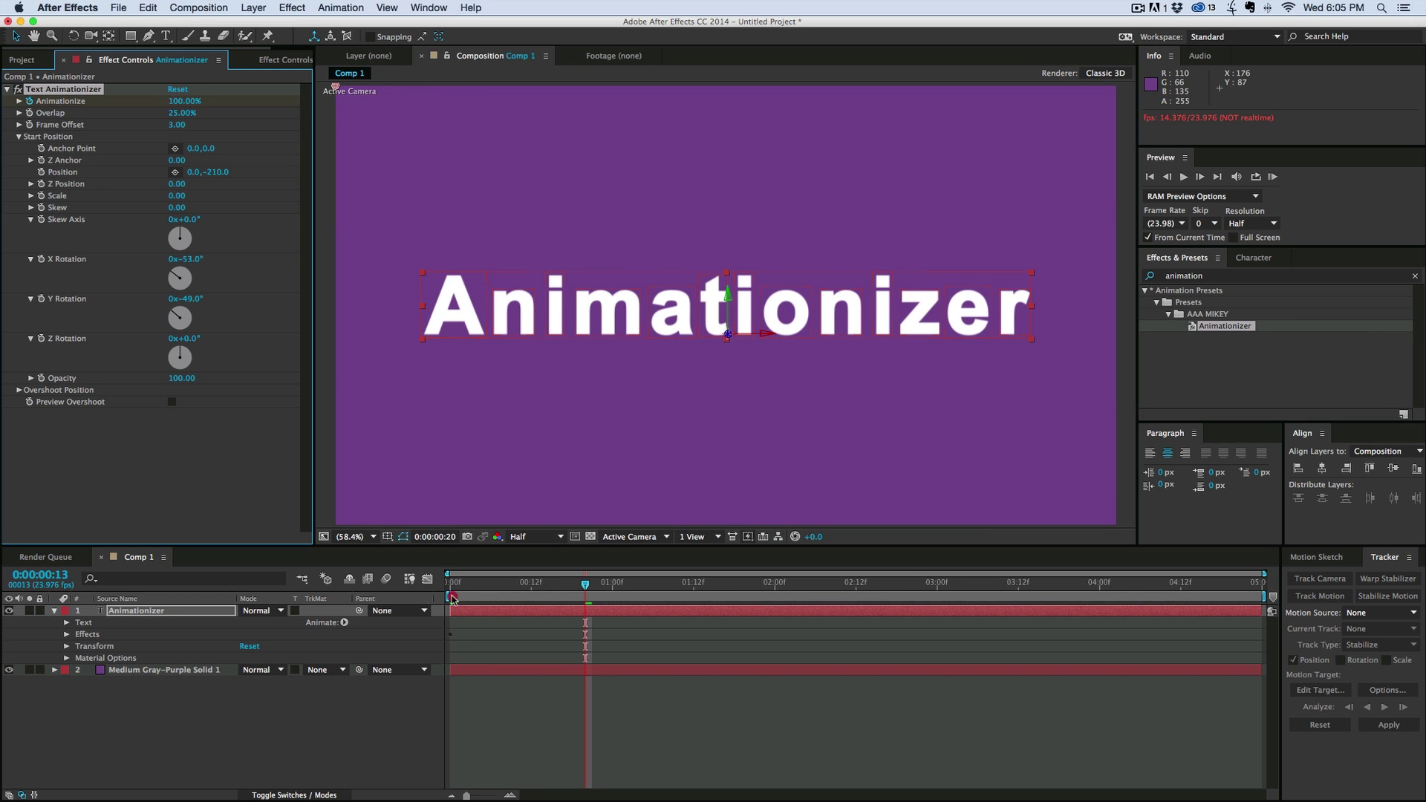
# Play the text animation from the first frame several times to check how the letters arrive
pyautogui.press('Home')
pyautogui.press('space')
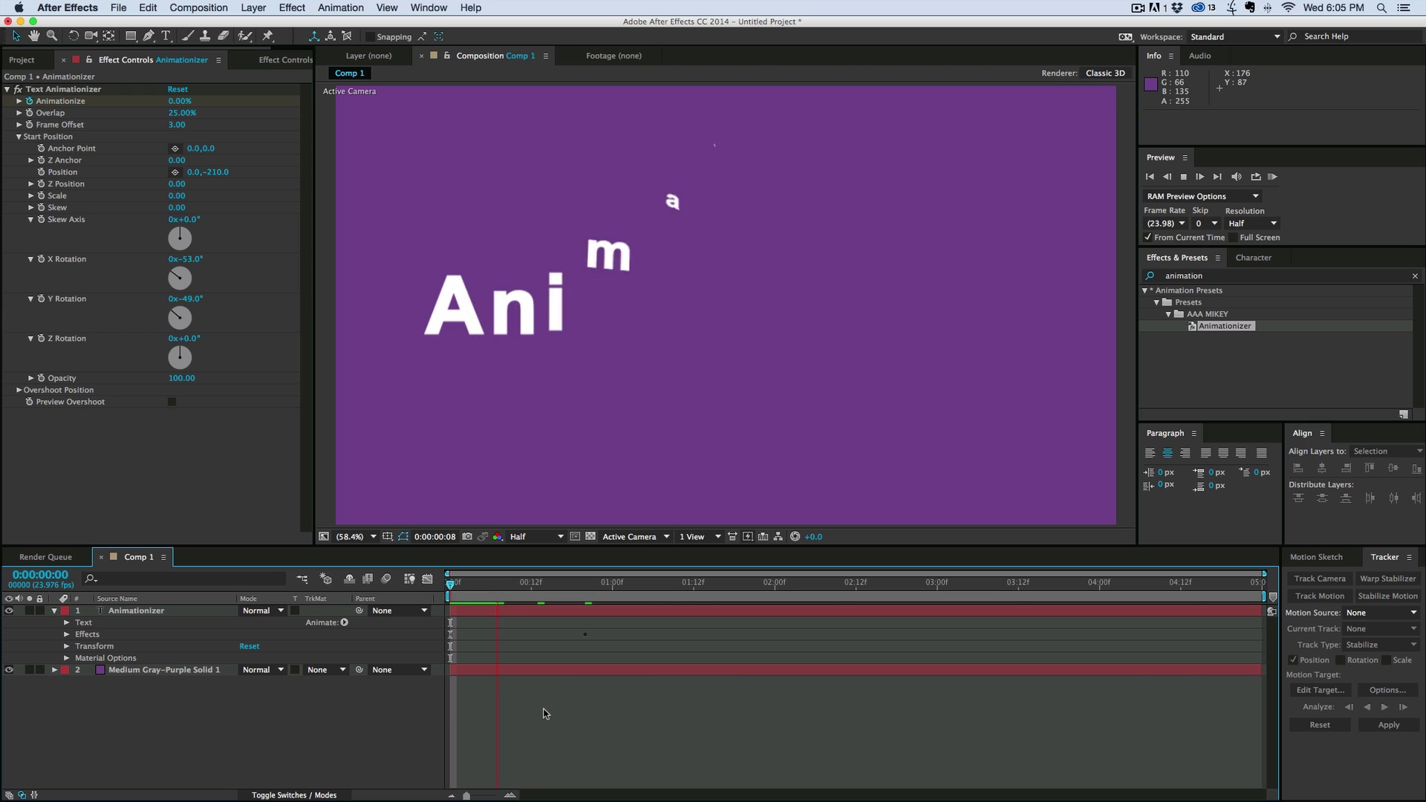
pyautogui.press('space')
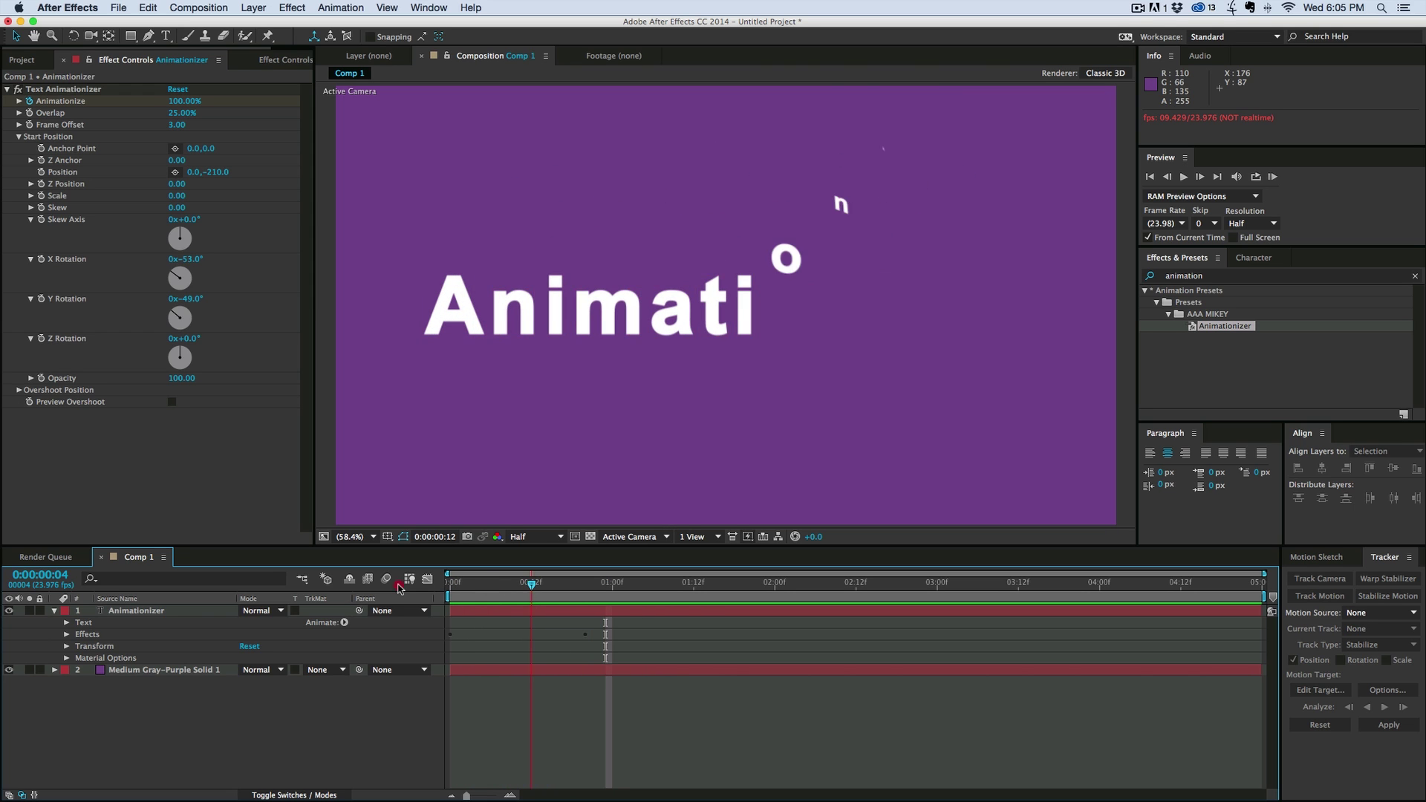
pyautogui.press('Home')
pyautogui.press('space')
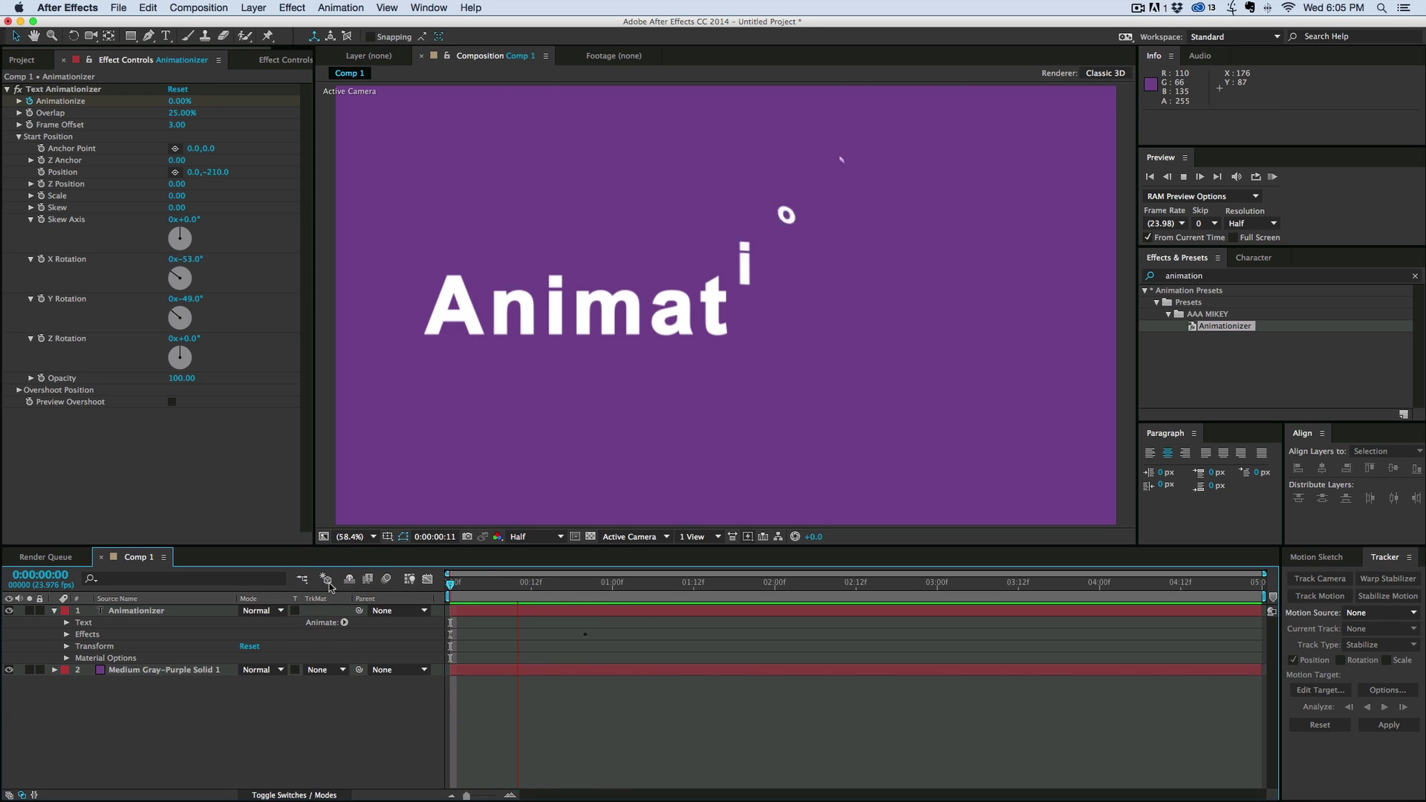
pyautogui.click(339, 591)
pyautogui.press('space')
pyautogui.click(399, 589)
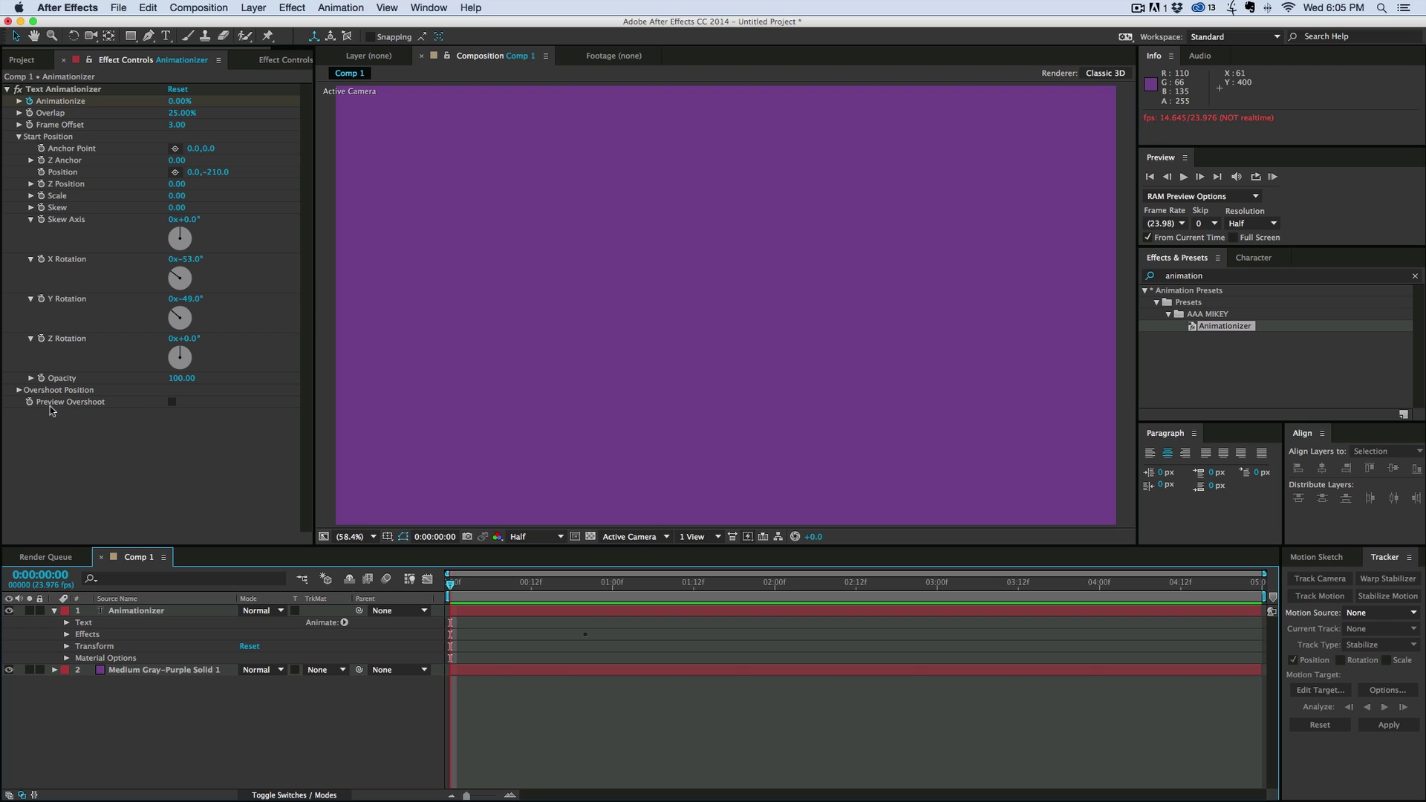
# Enable Preview Overshoot and set the Overshoot Position group's Position to 0, 153
pyautogui.click(172, 403)
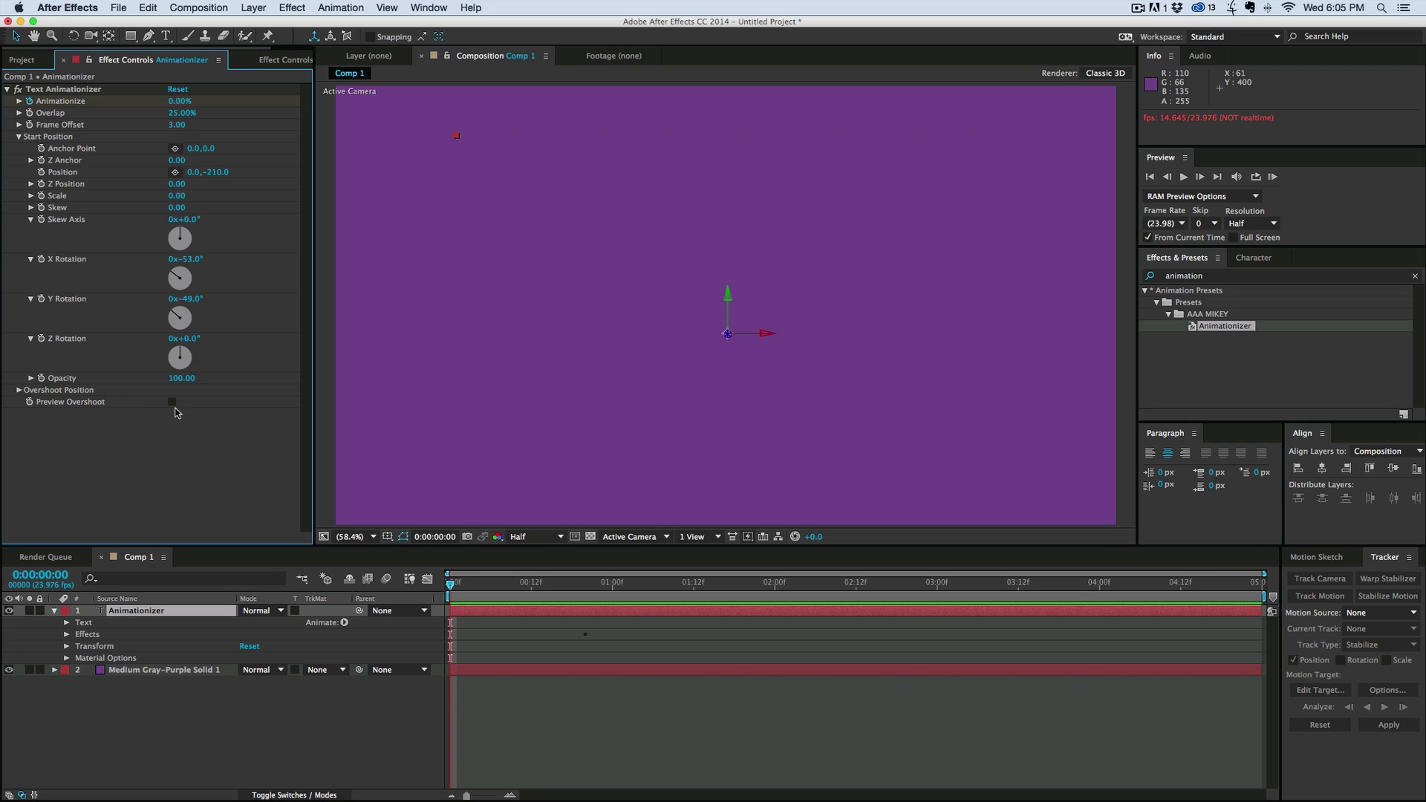
pyautogui.click(172, 403)
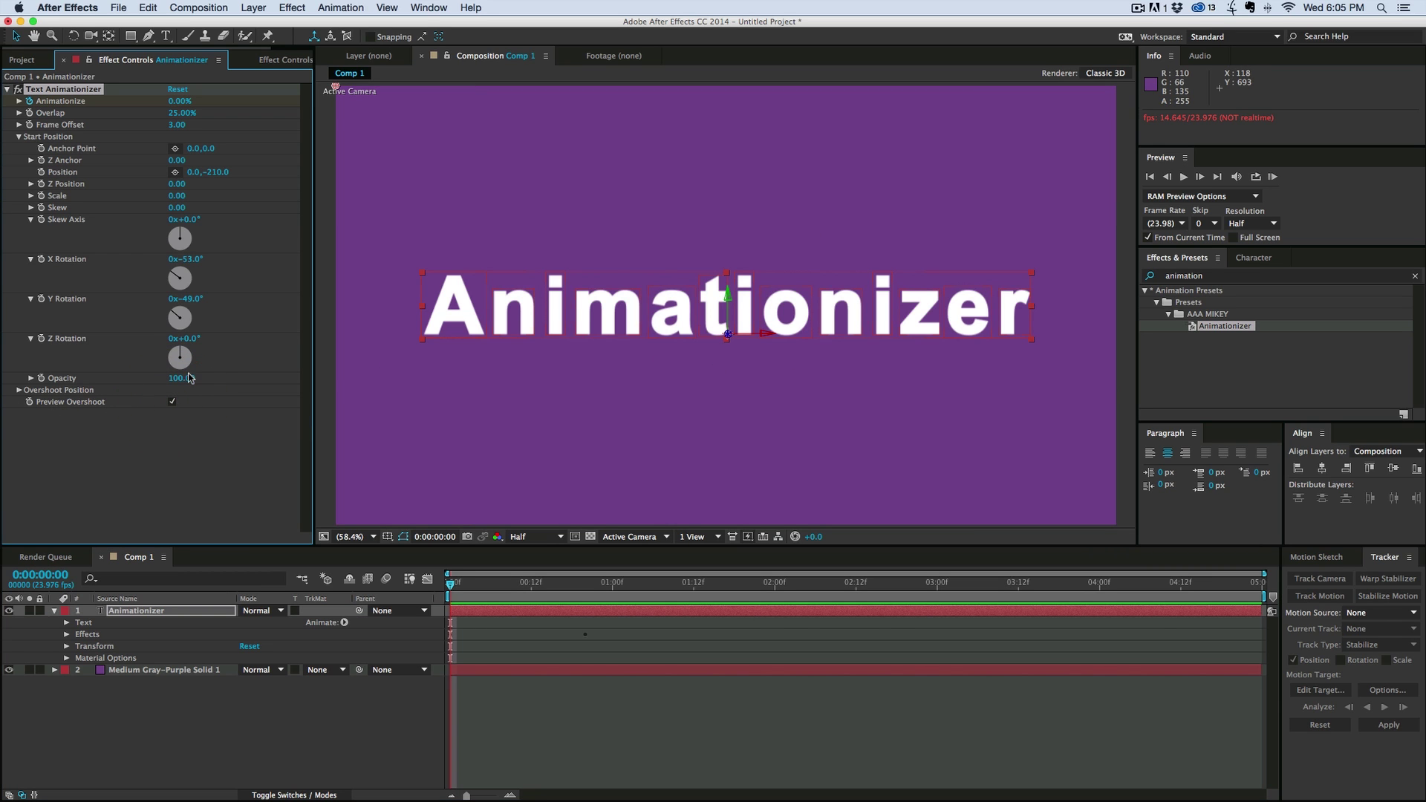
pyautogui.click(18, 389)
pyautogui.scroll(-3, 213, 353)
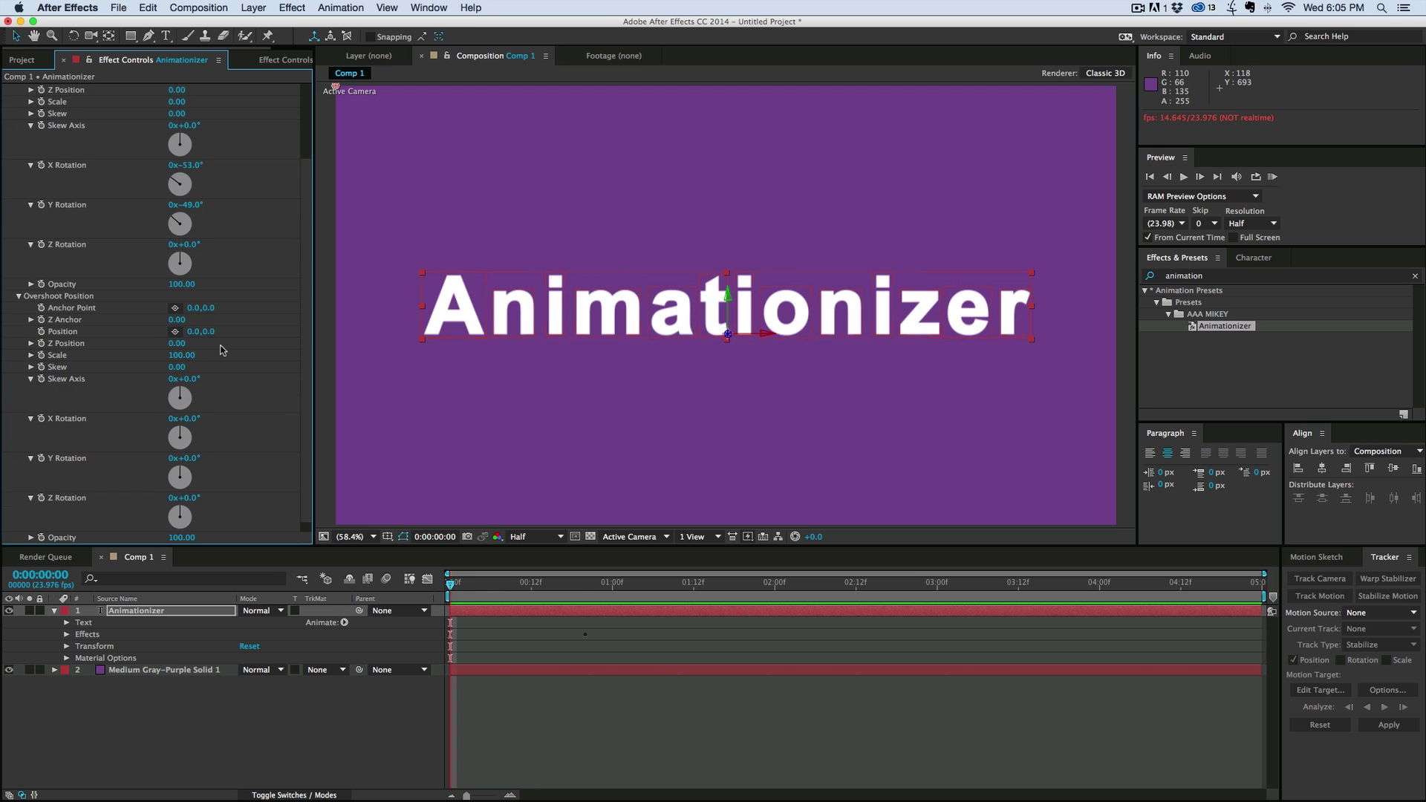
pyautogui.moveTo(211, 332); pyautogui.dragTo(316, 339)
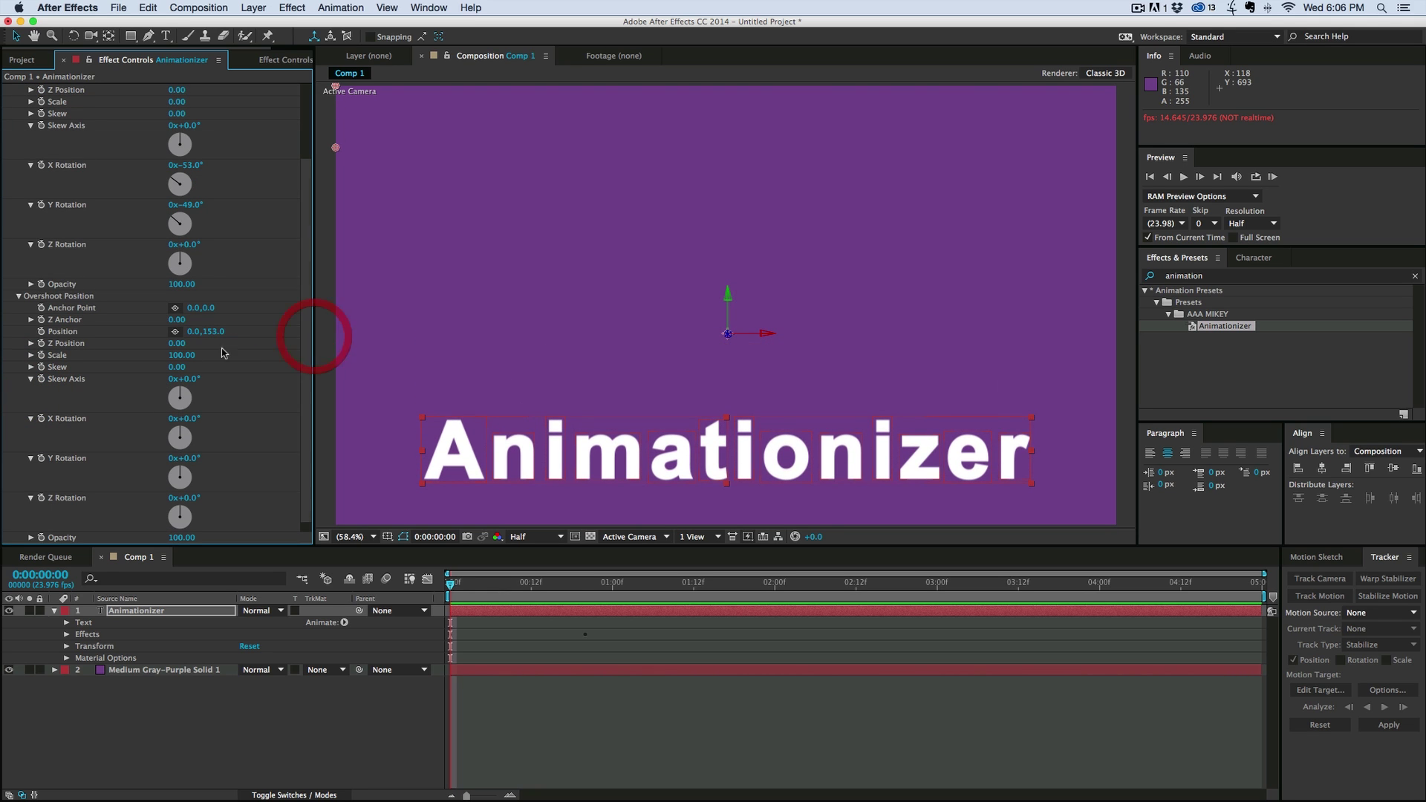
# Set the overshoot Scale to 133, X Rotation to 26° and Y Rotation to 24°, then turn off Preview Overshoot
pyautogui.moveTo(186, 356); pyautogui.dragTo(203, 357)
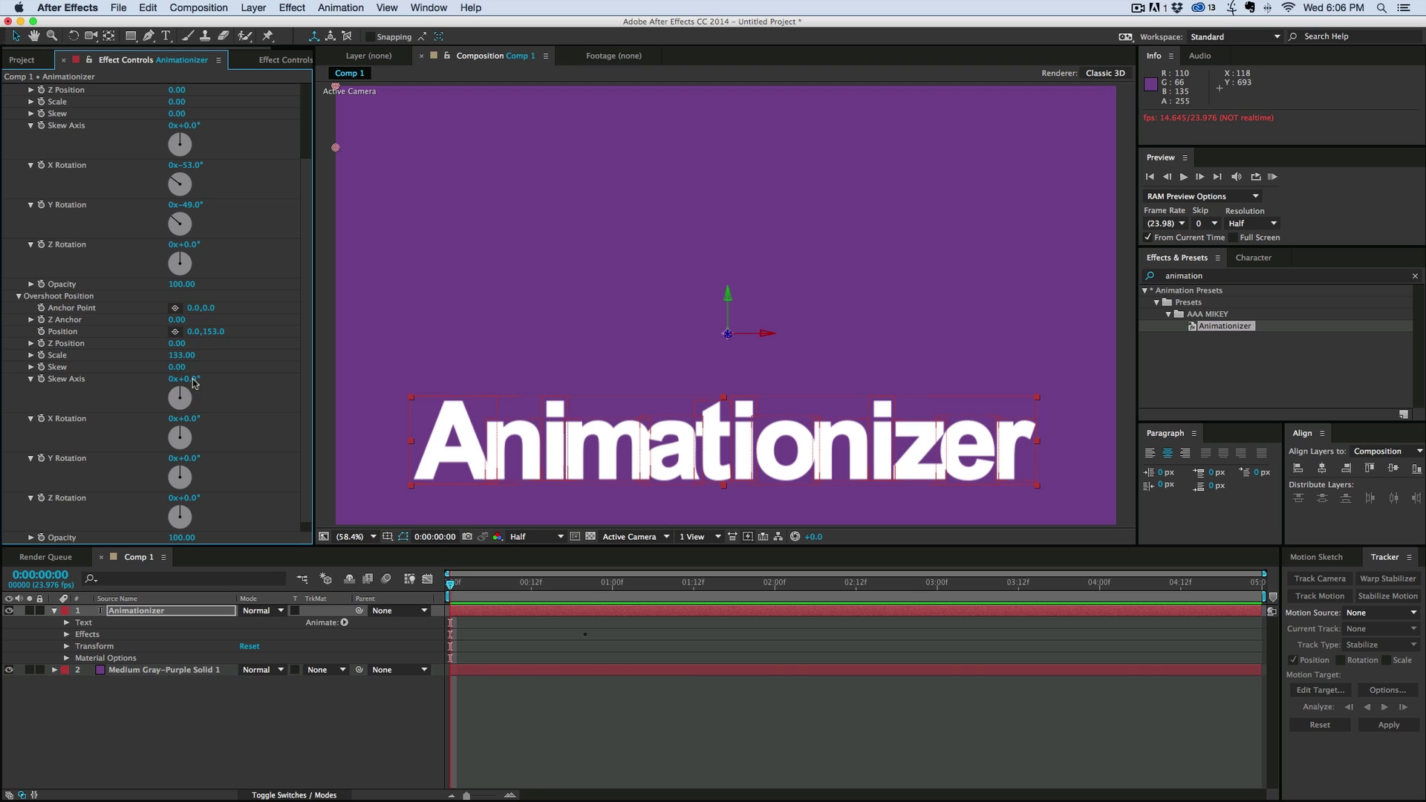
pyautogui.moveTo(192, 421); pyautogui.dragTo(209, 458)
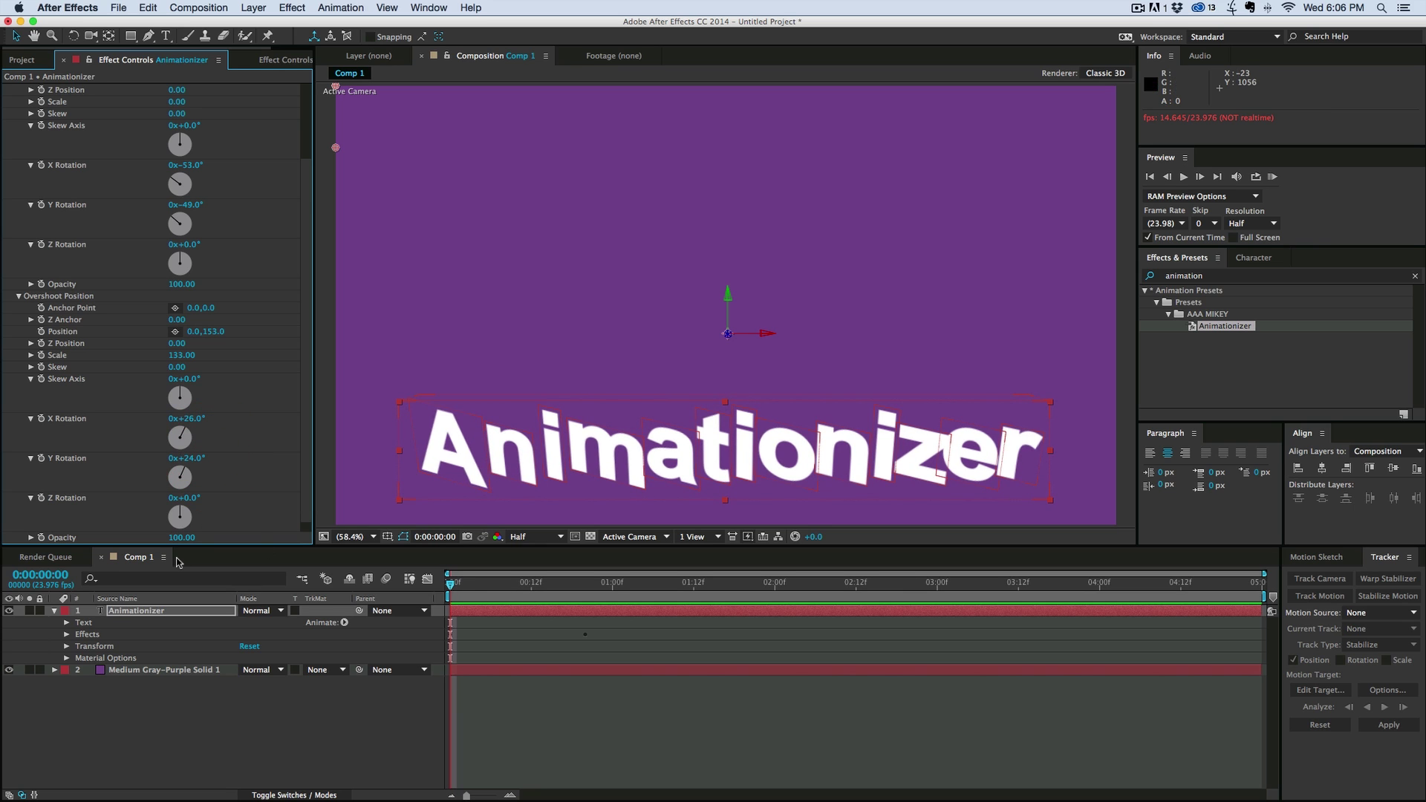
pyautogui.scroll(-1, 303, 481)
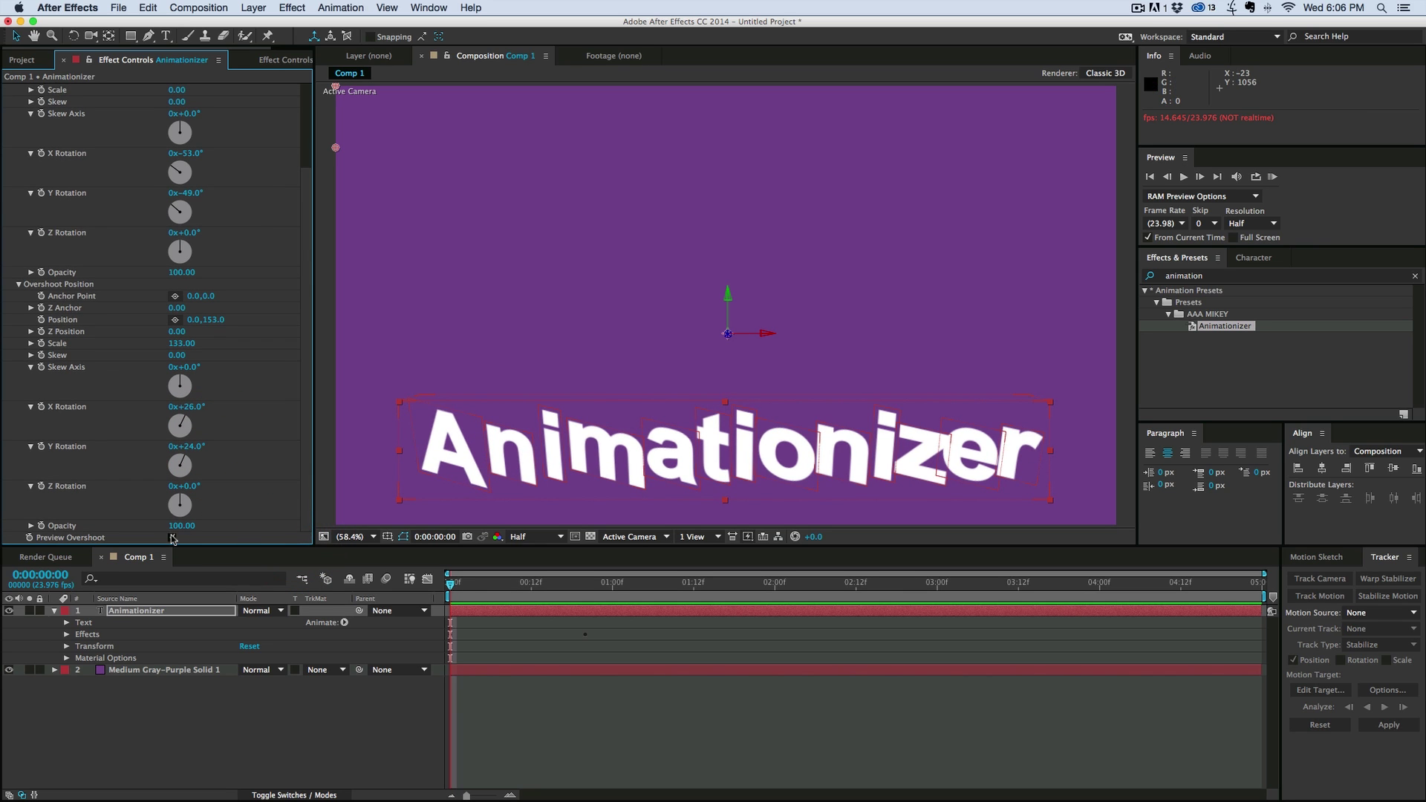
pyautogui.click(171, 537)
# Preview the overshoot animation and move the current time to 0:00:00:08 to examine the letters mid-motion
pyautogui.press('space')
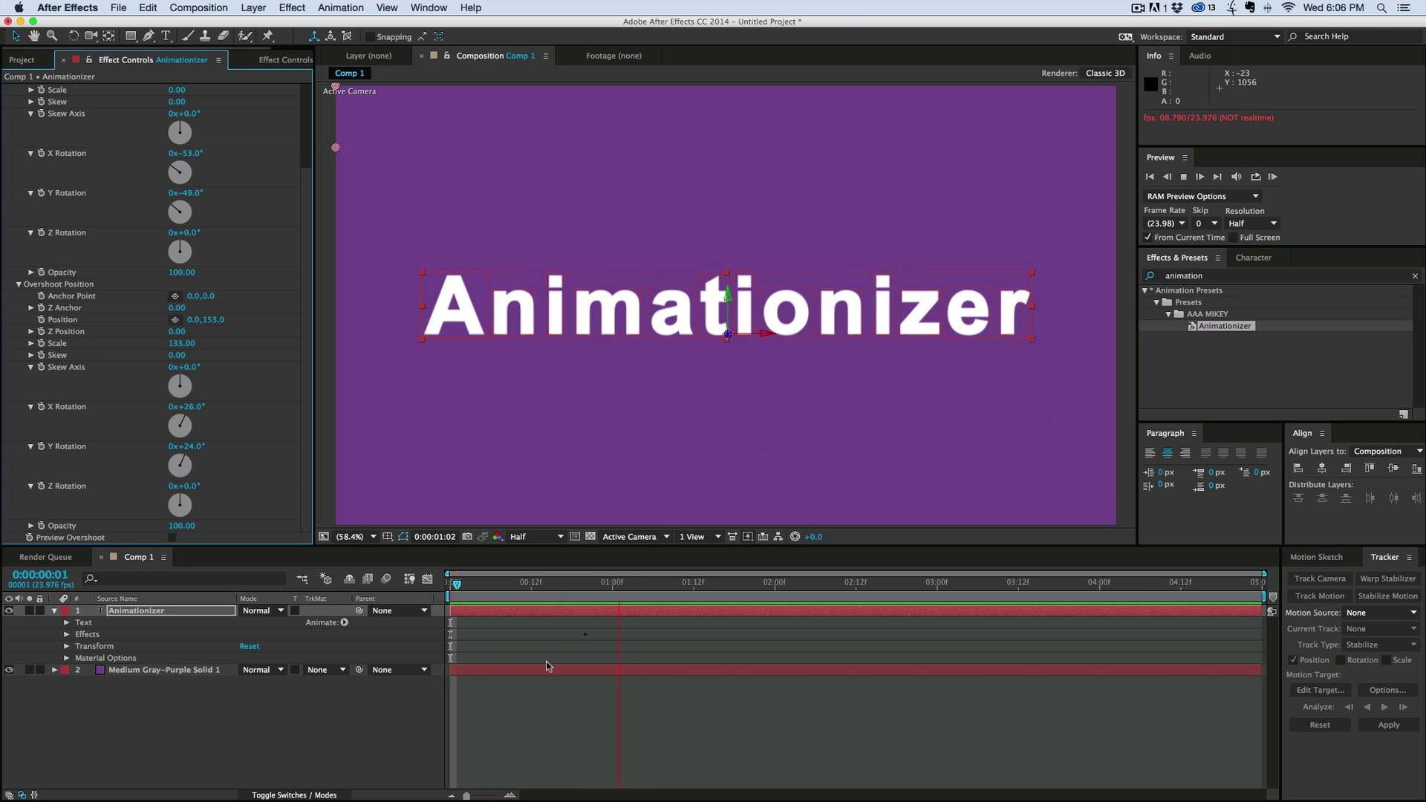
pyautogui.press('space')
pyautogui.press('space')
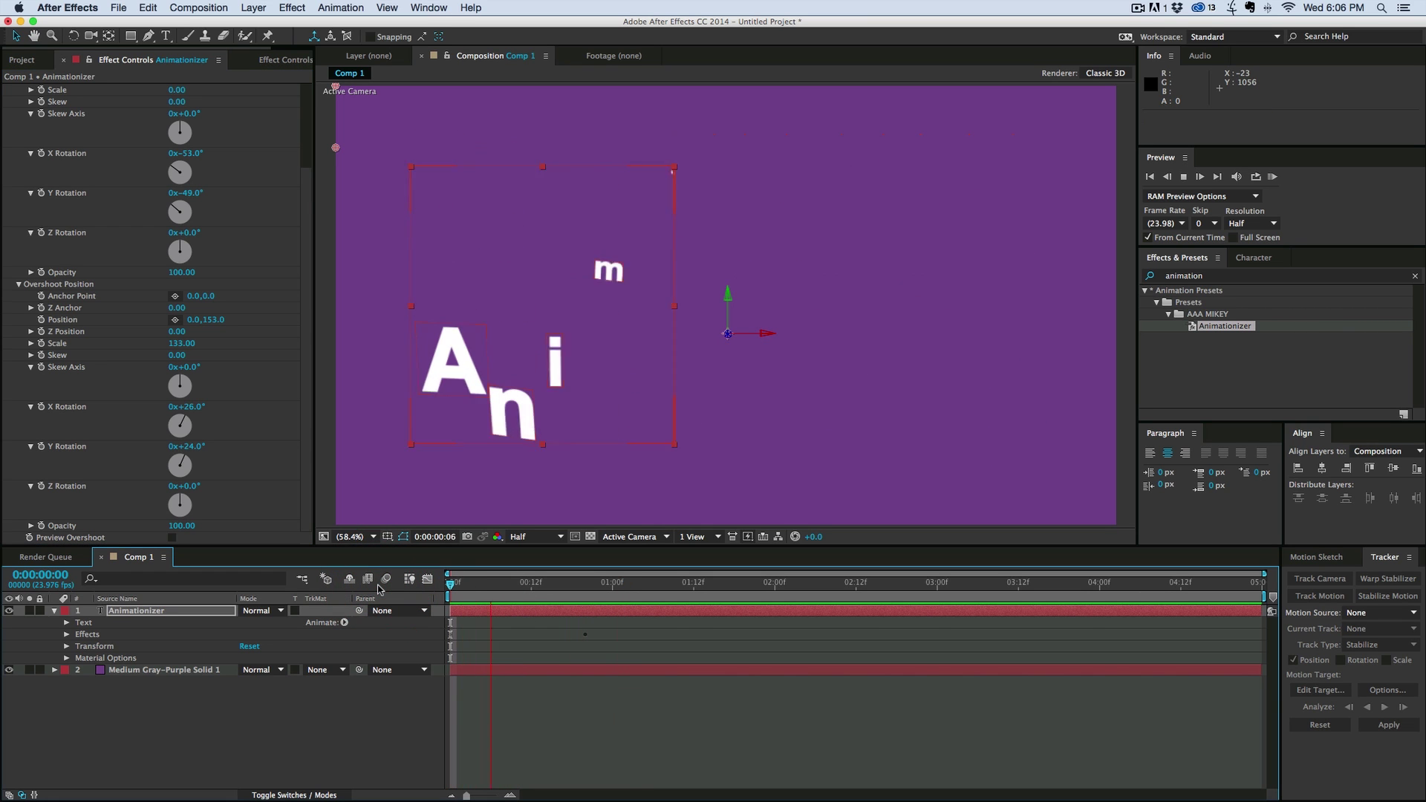
pyautogui.moveTo(540, 587); pyautogui.dragTo(504, 587)
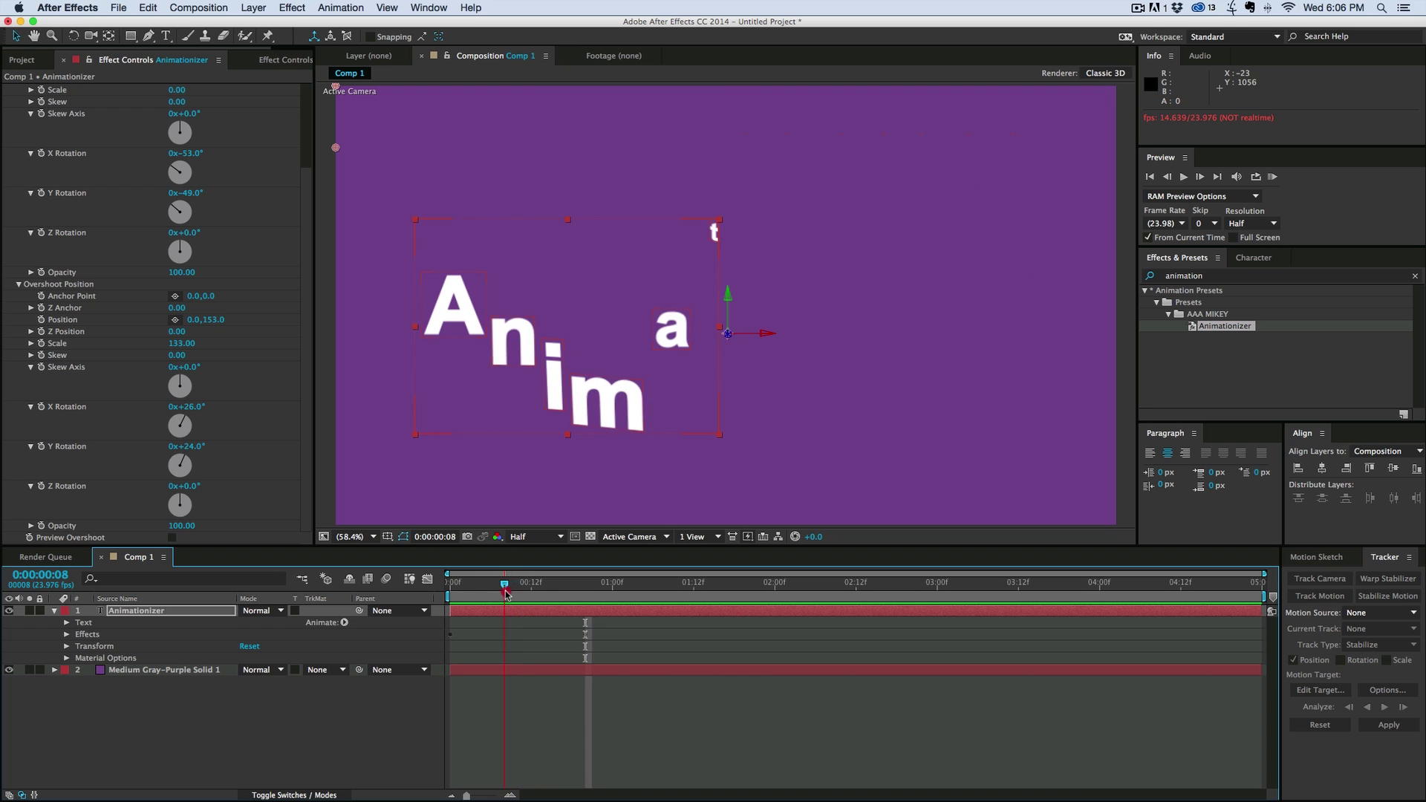
# Collapse the Start and Overshoot Position groups, return to the first frame and set Overlap to 5%
pyautogui.scroll(3, 304, 242)
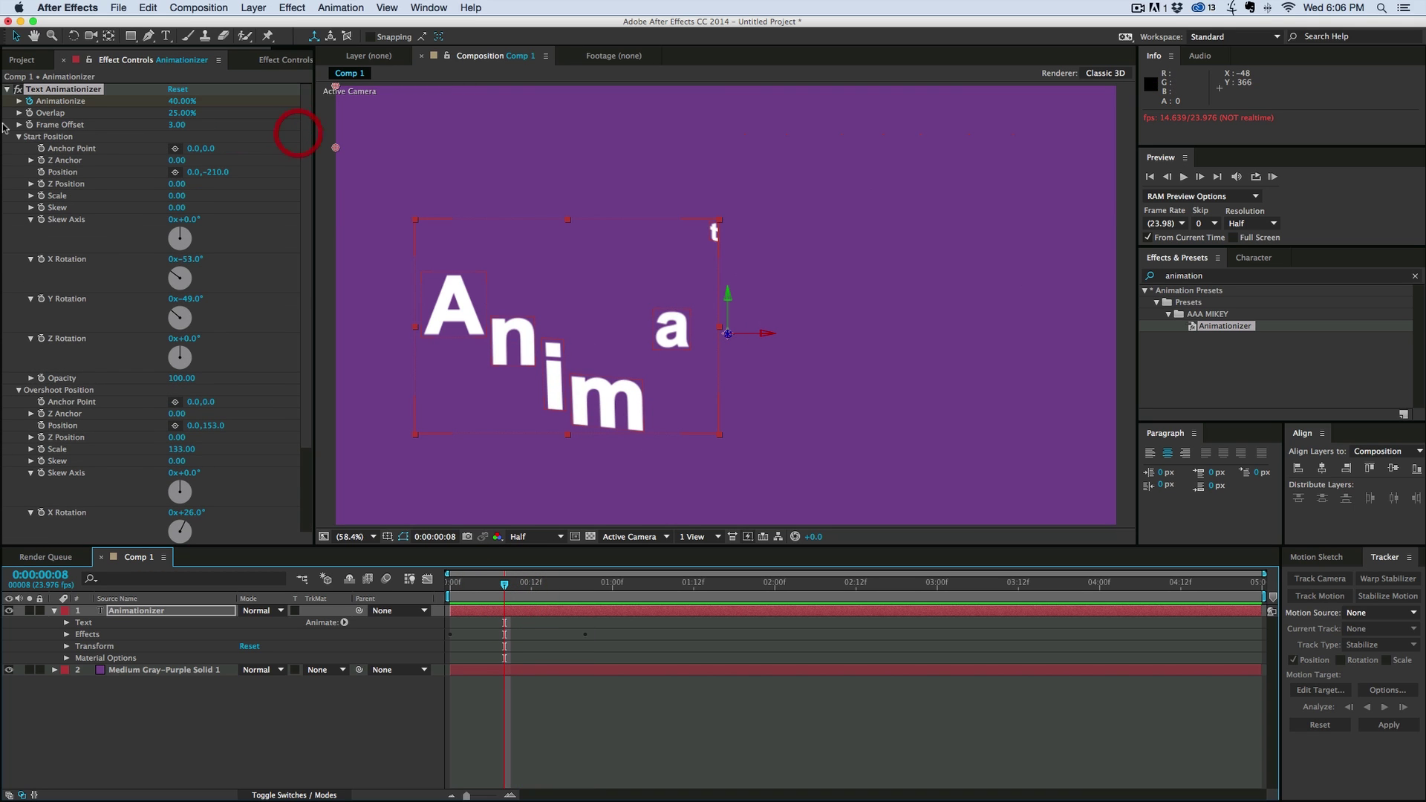
pyautogui.click(19, 390)
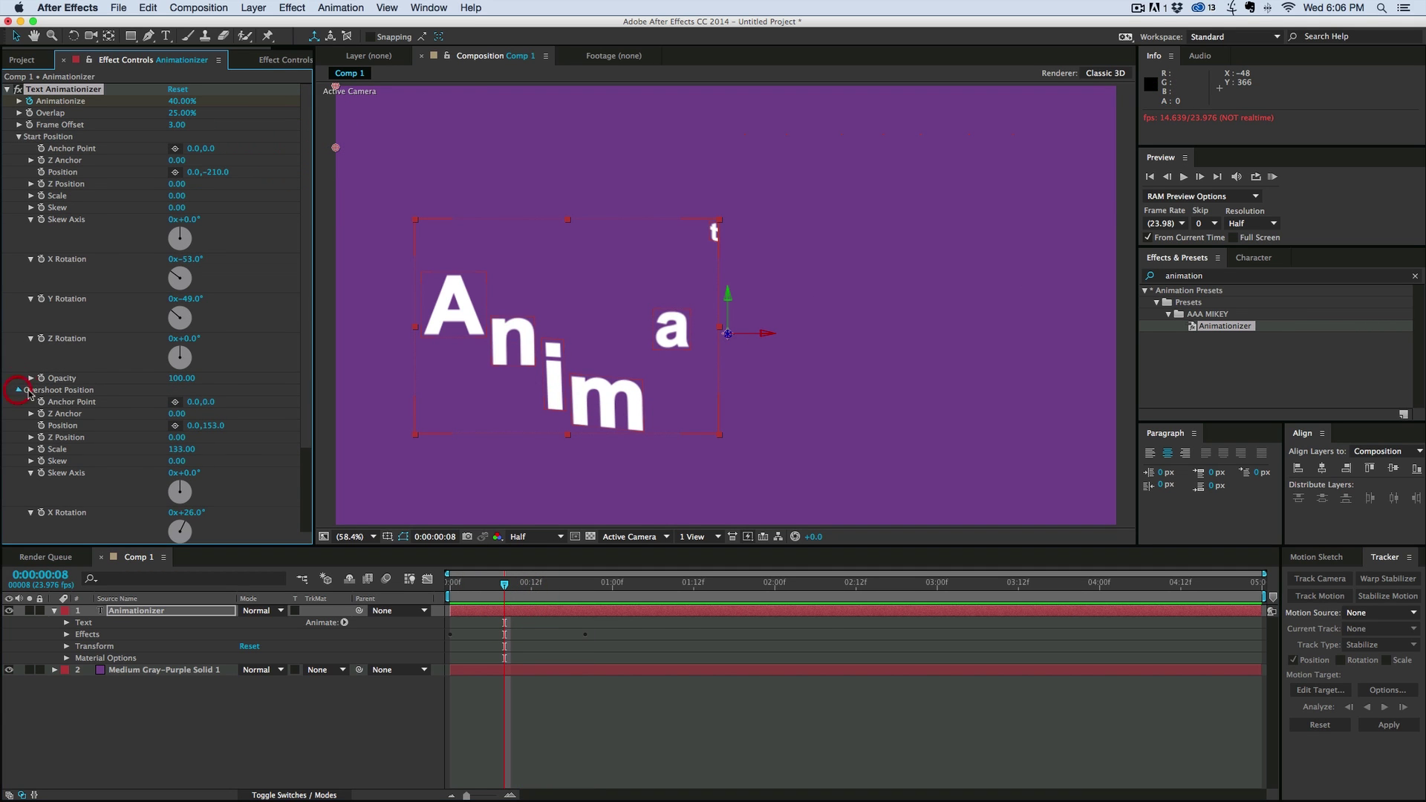
pyautogui.click(18, 138)
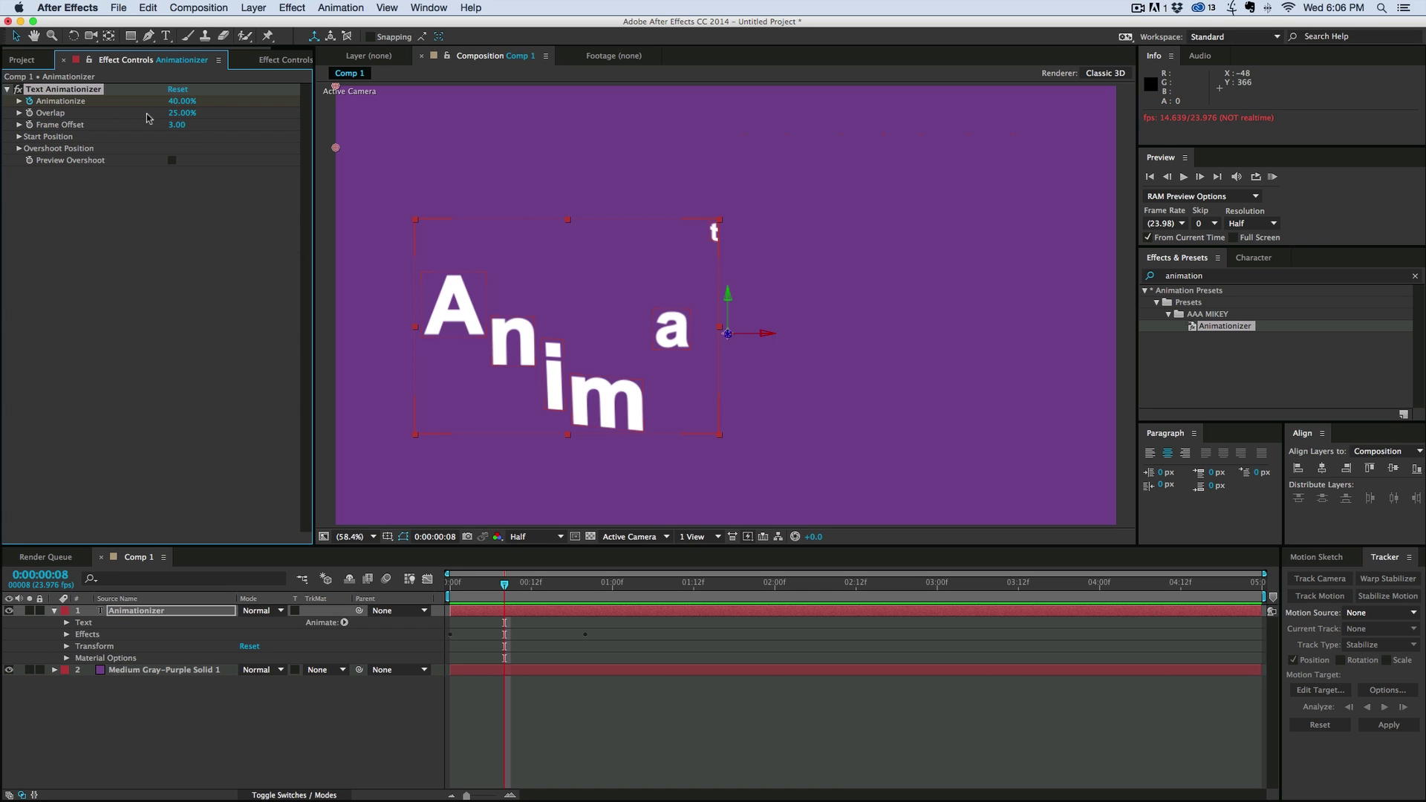
pyautogui.click(447, 584)
pyautogui.moveTo(182, 112); pyautogui.dragTo(161, 113)
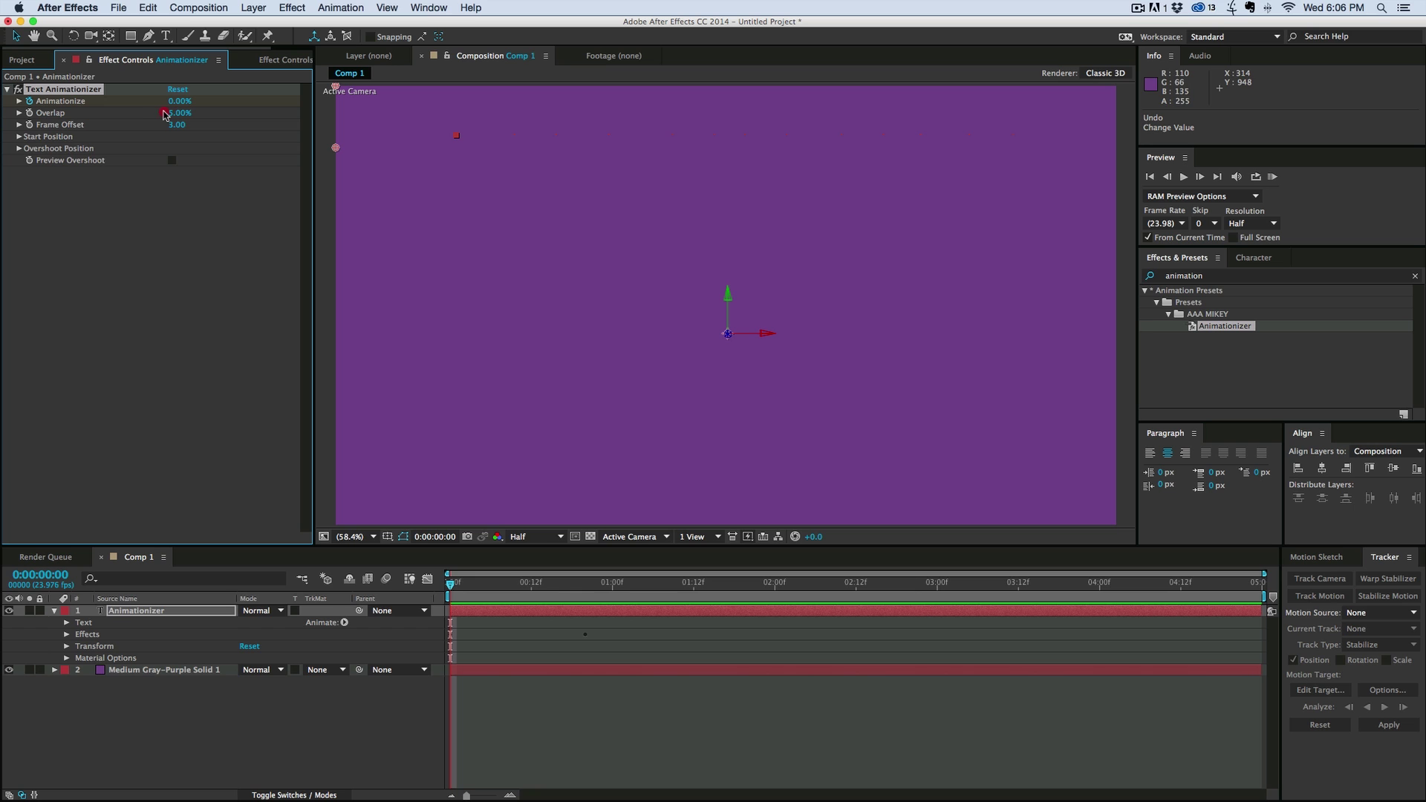
# Play the animation from the first frame to check the letter timing with the reduced overlap
pyautogui.press('space')
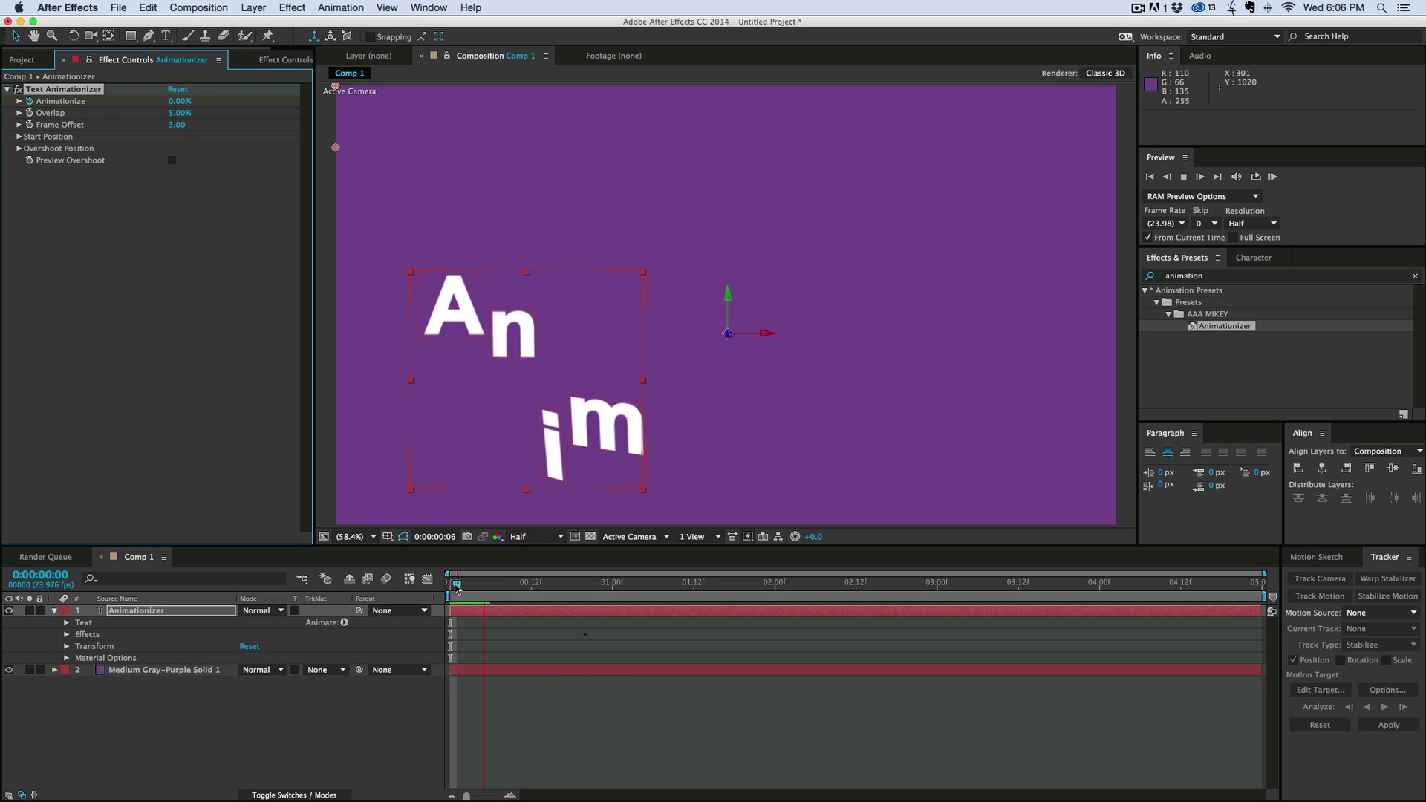
pyautogui.press('space')
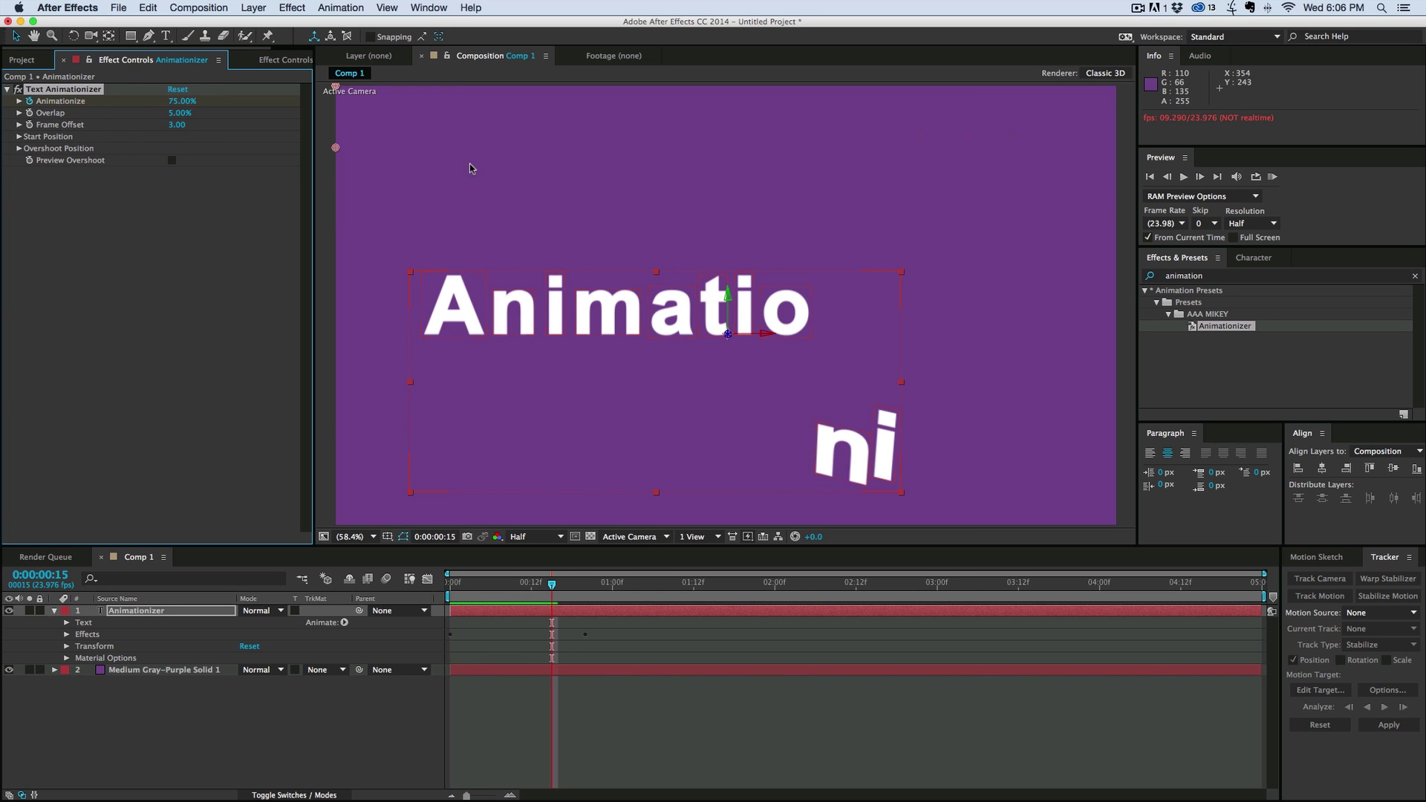
pyautogui.click(388, 589)
pyautogui.press('Home')
pyautogui.press('space')
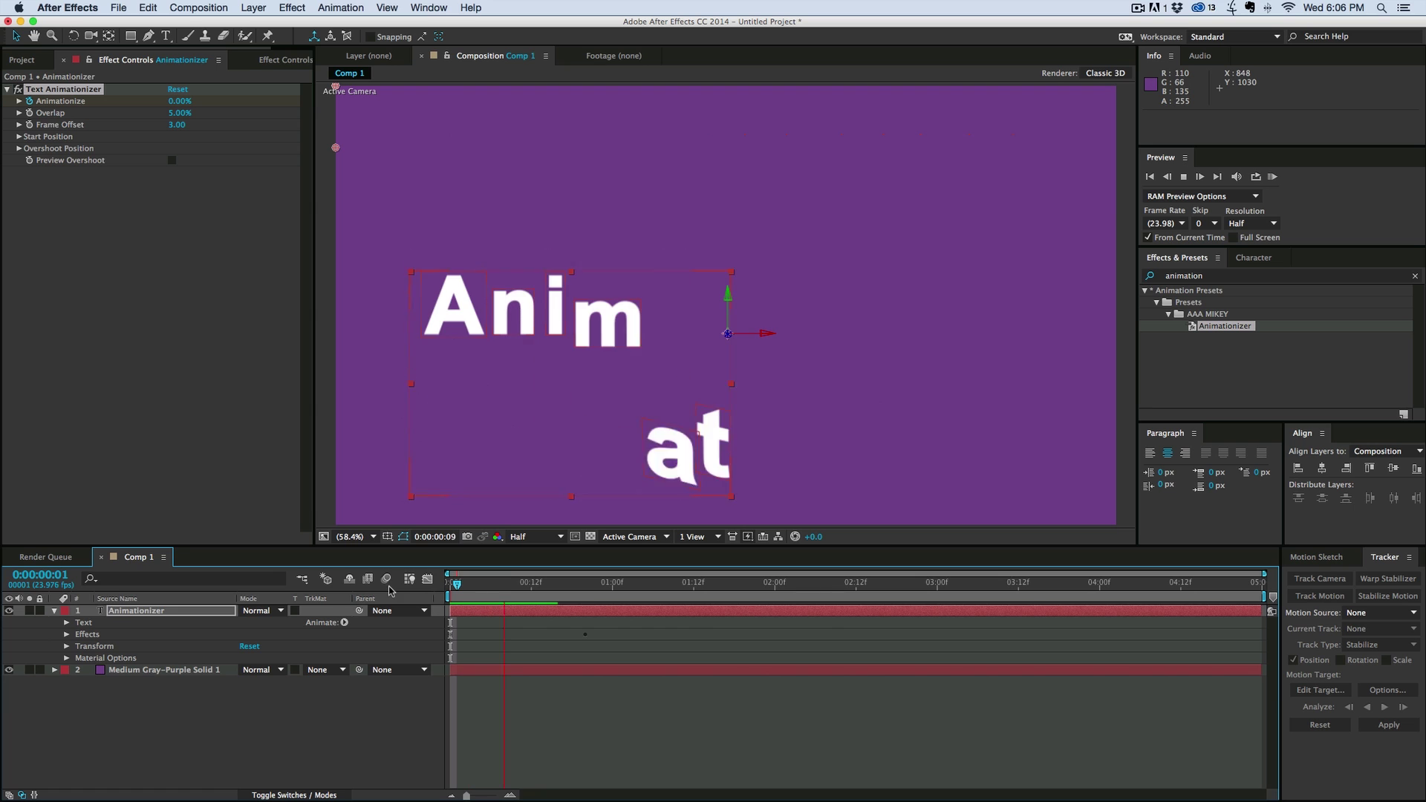
pyautogui.press('space')
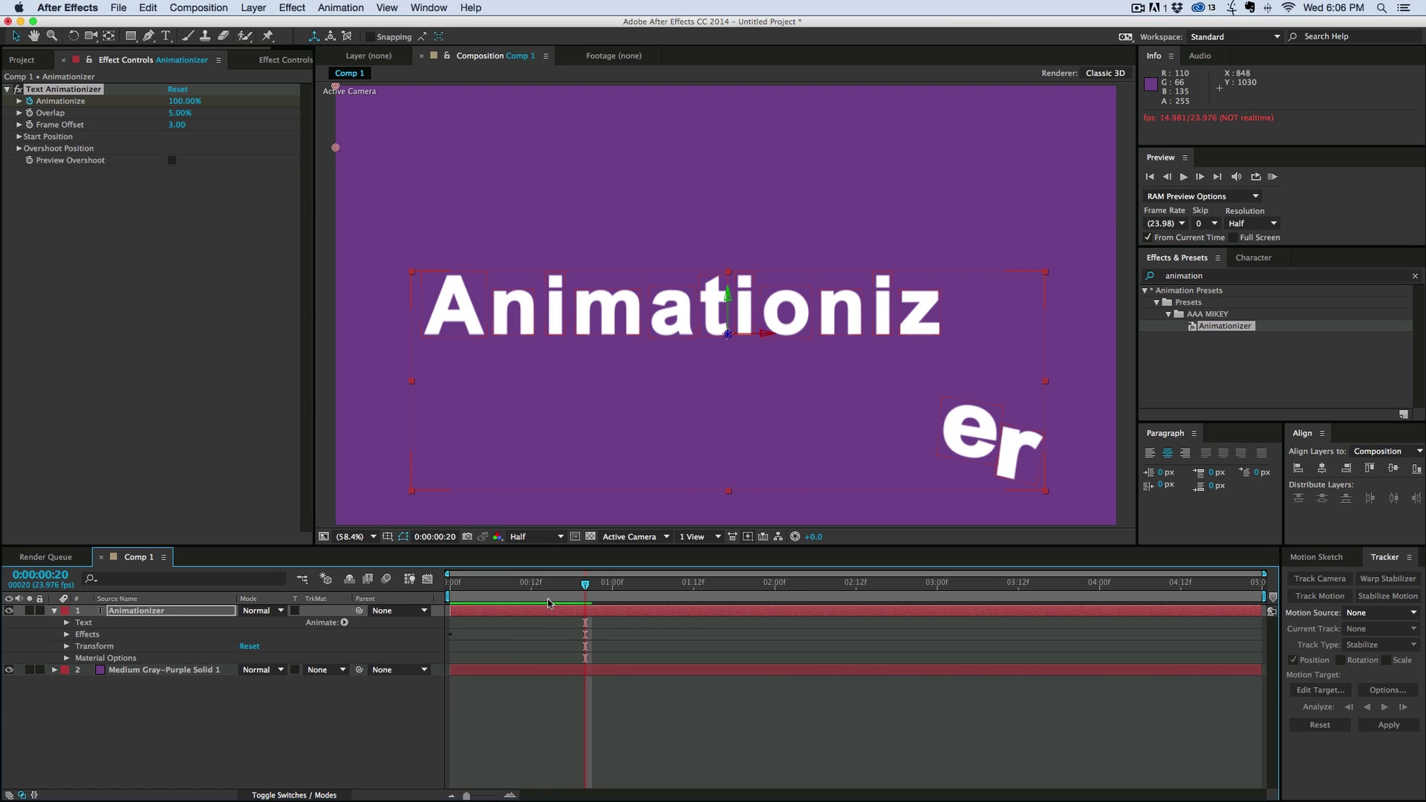
# Set Overlap to 86% and play the animation from the first frame
pyautogui.moveTo(175, 113); pyautogui.dragTo(239, 121)
pyautogui.moveTo(585, 583); pyautogui.dragTo(408, 586)
pyautogui.press('space')
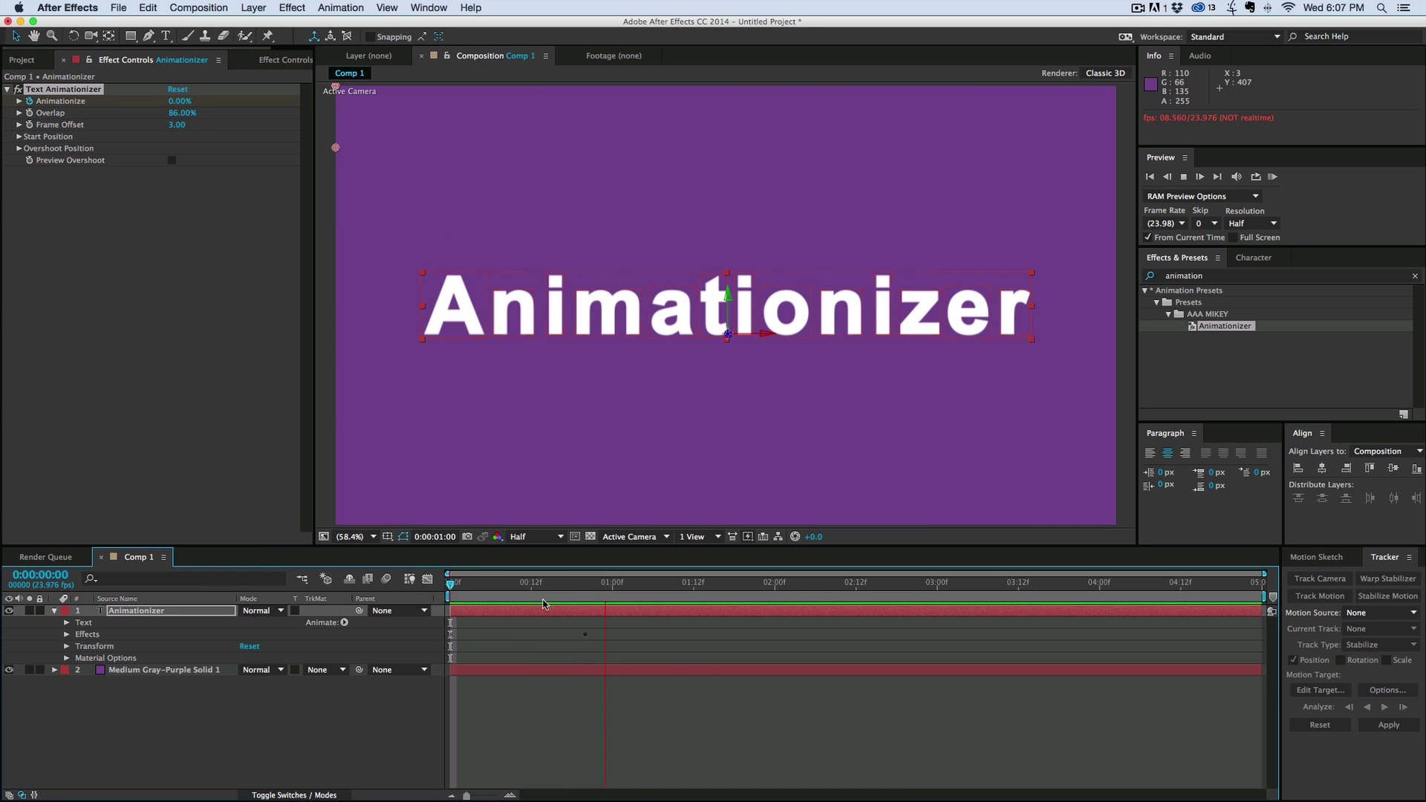
pyautogui.click(351, 594)
pyautogui.press('space')
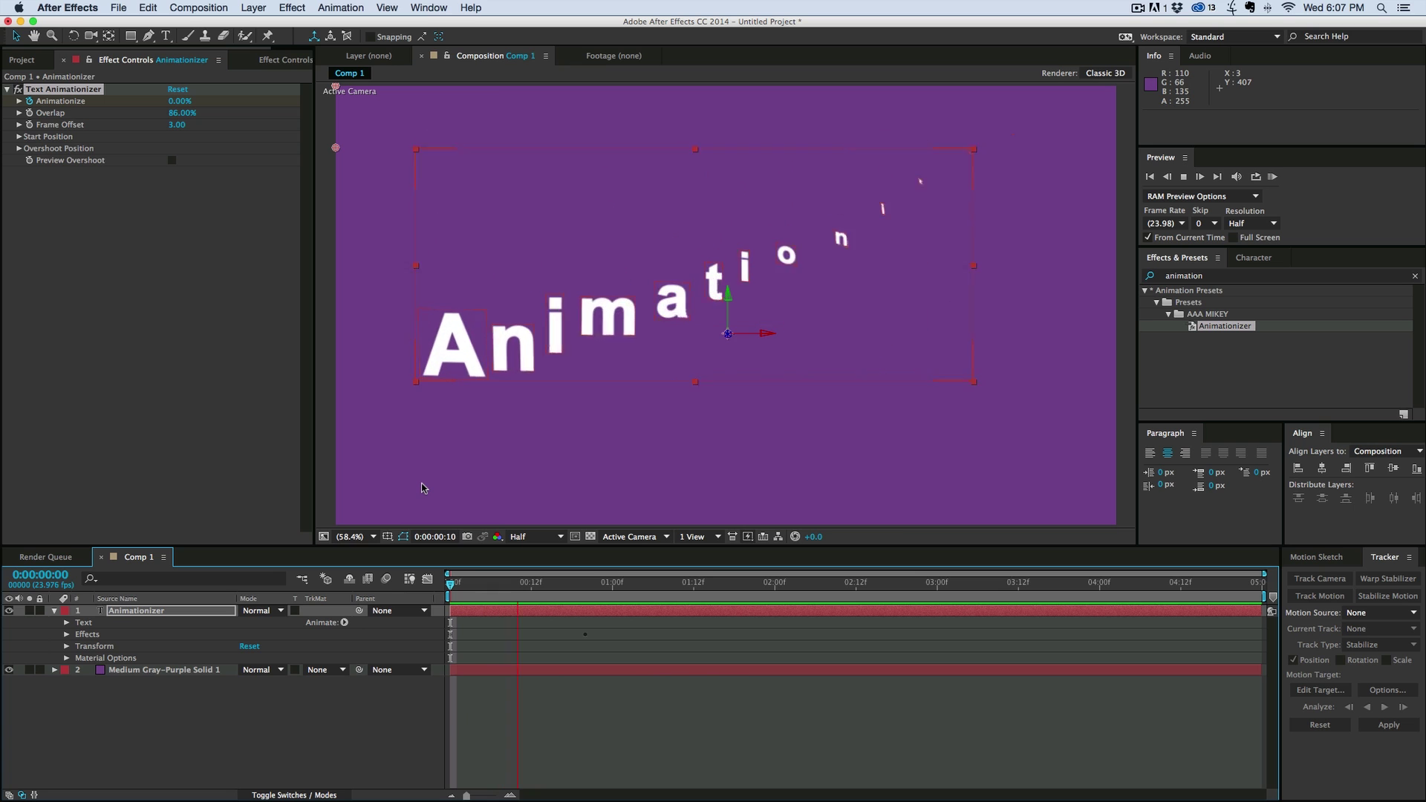
# Set Overlap to 50%, then preview the animation and move the current time to 0:00:00:09
pyautogui.click(183, 114)
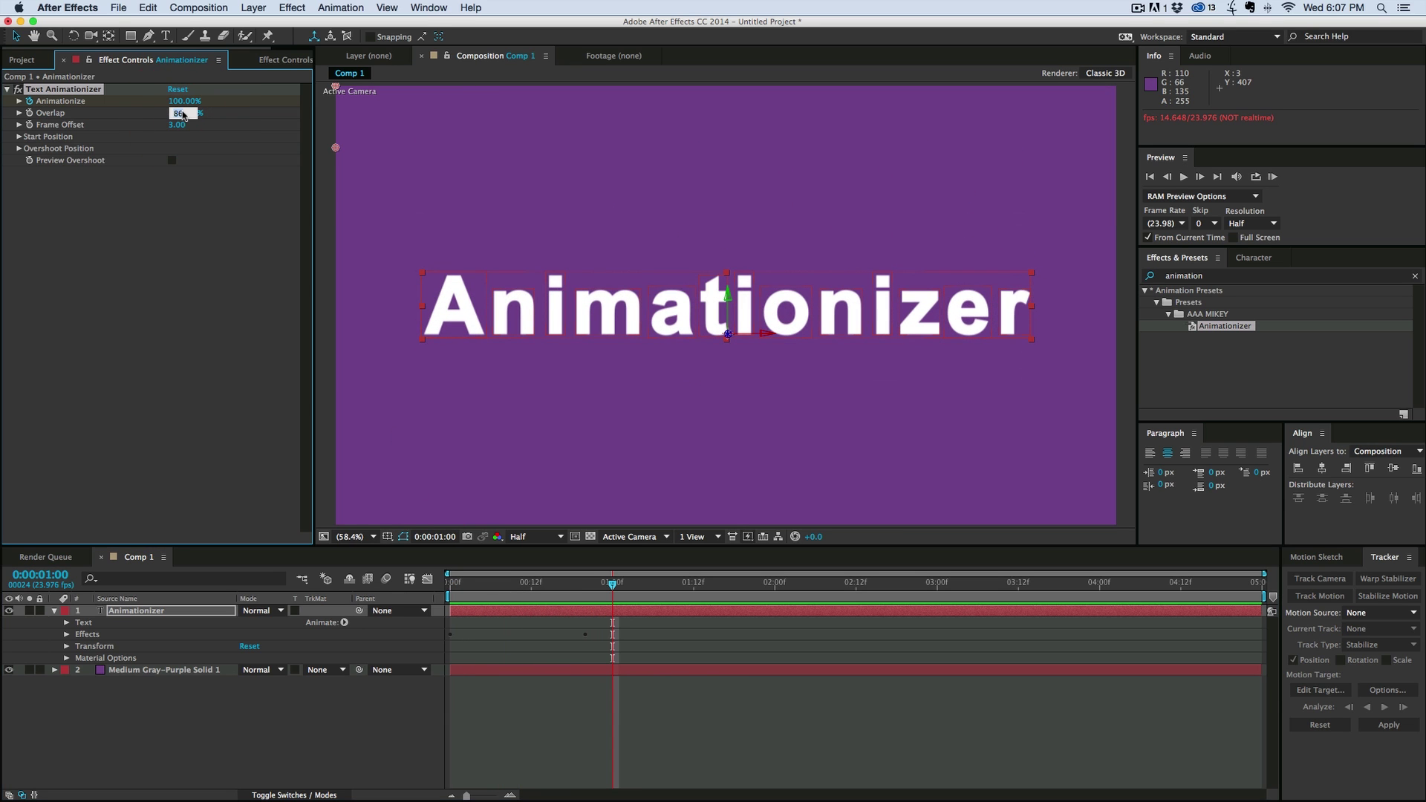
pyautogui.write('50')
pyautogui.press('Return')
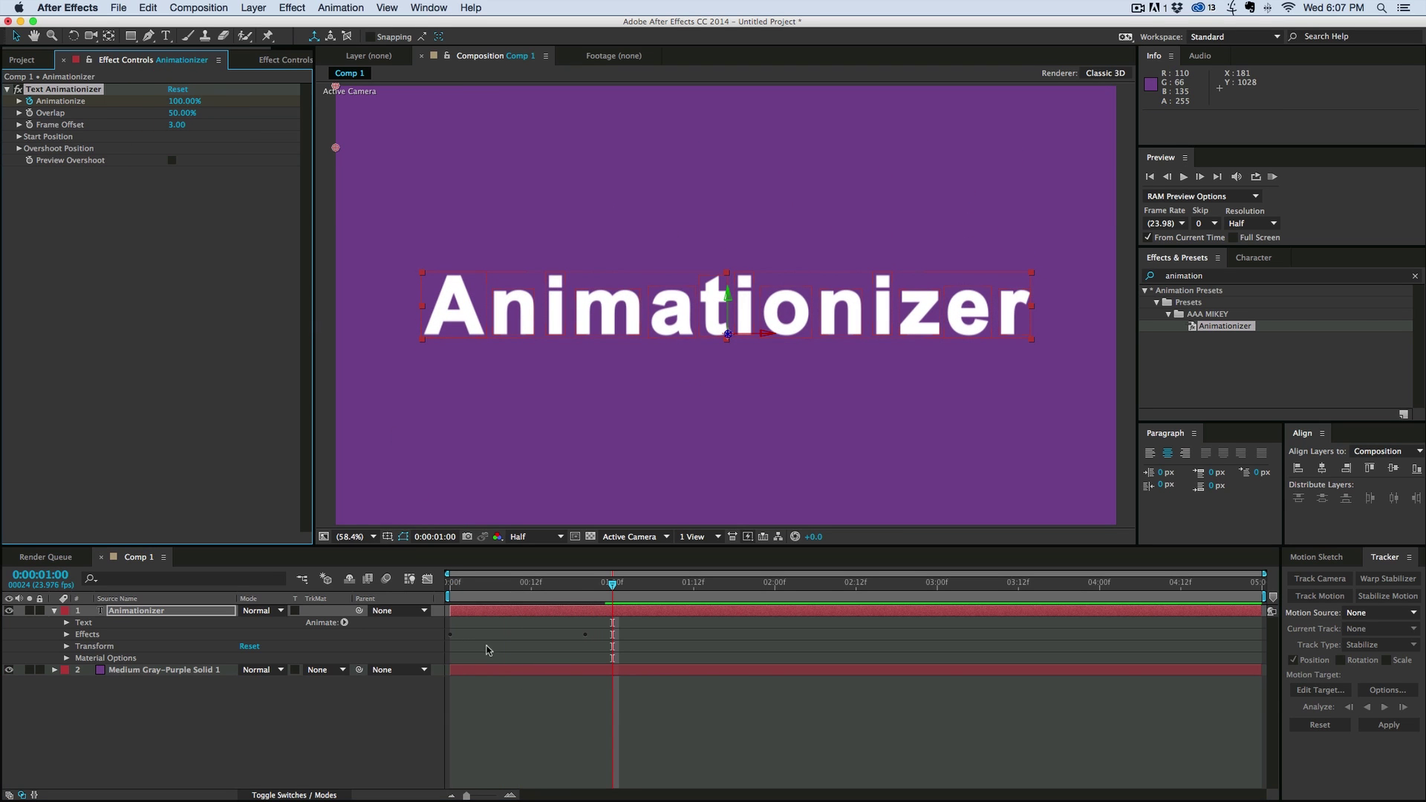
pyautogui.press('space')
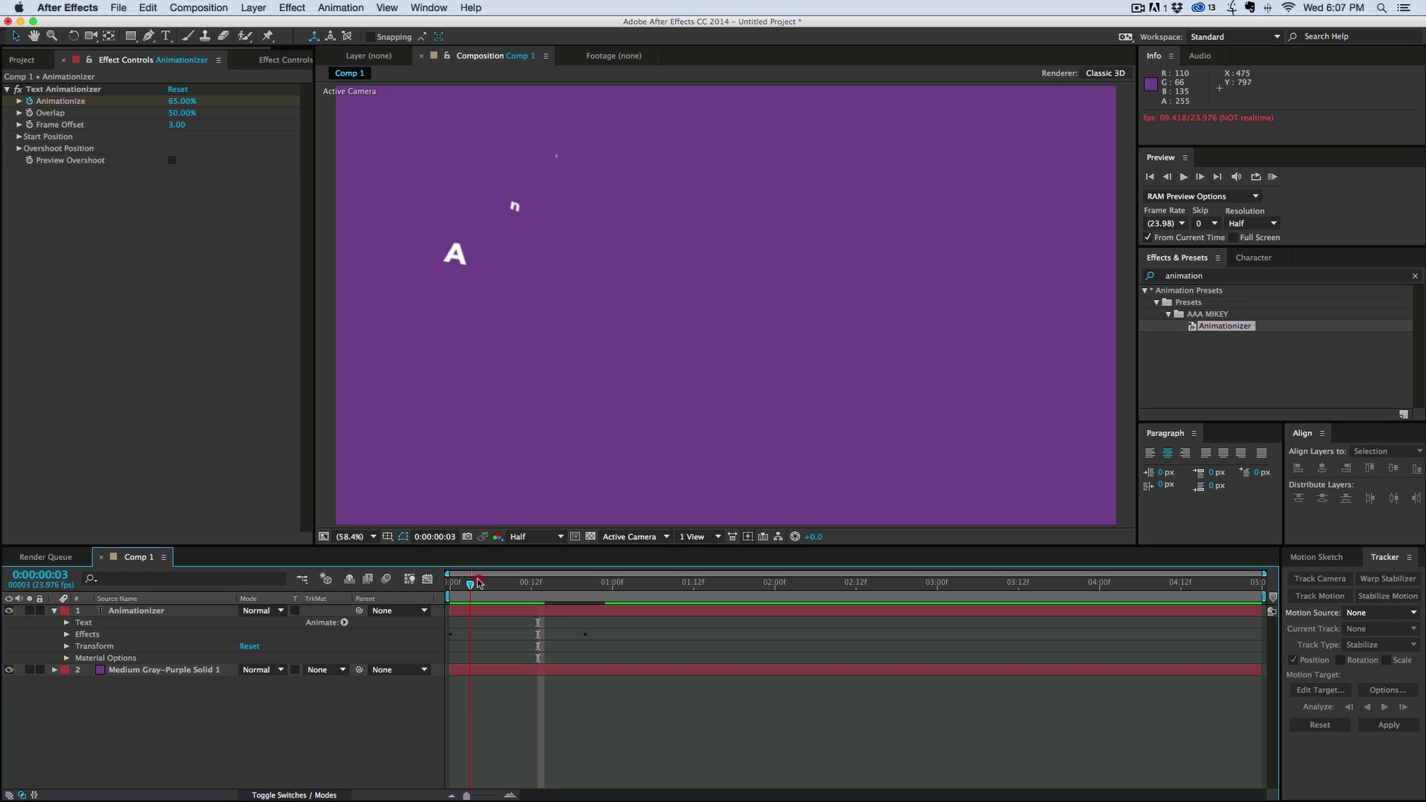
pyautogui.click(516, 586)
pyautogui.moveTo(515, 586); pyautogui.dragTo(510, 583)
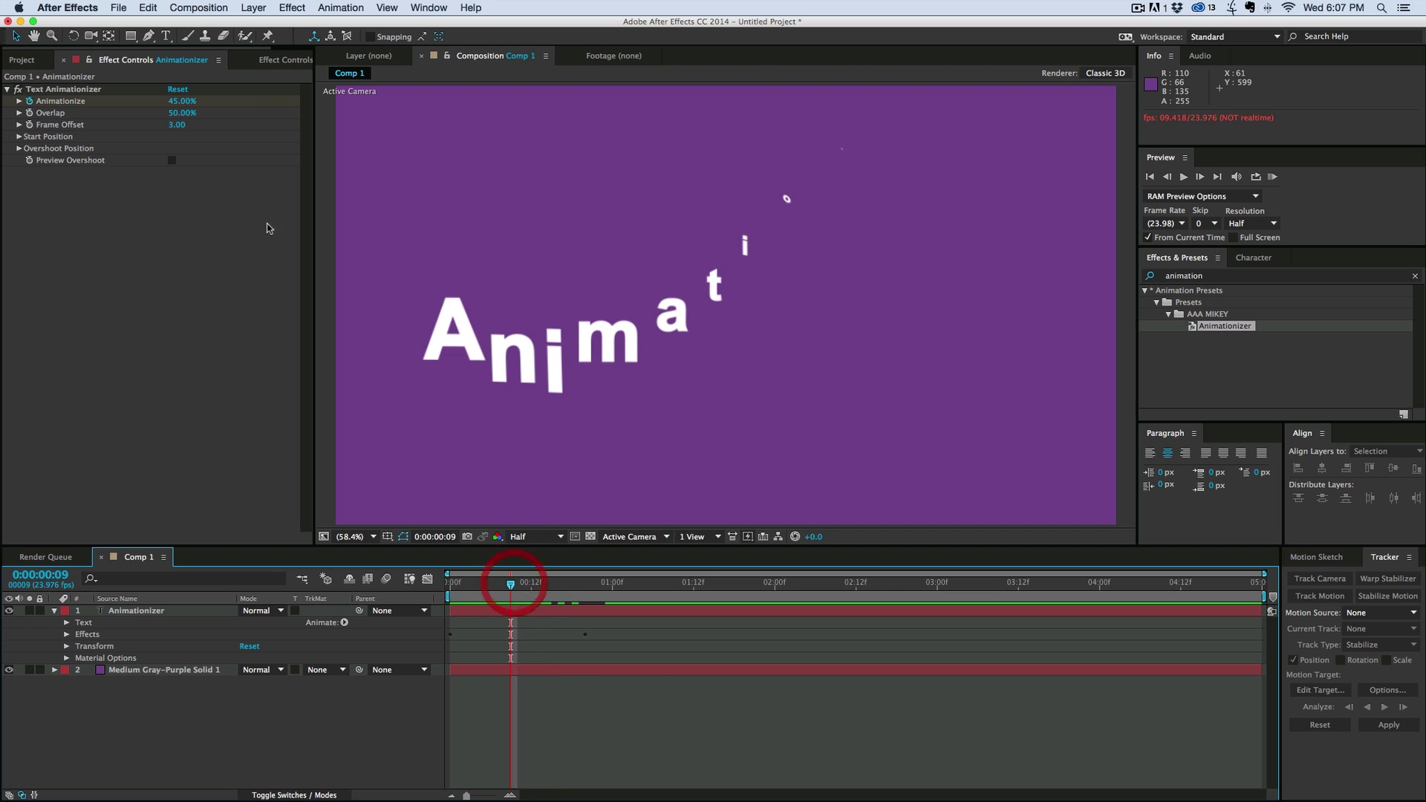
# Set Frame Offset to 20 and play the animation from the first frame
pyautogui.click(178, 125)
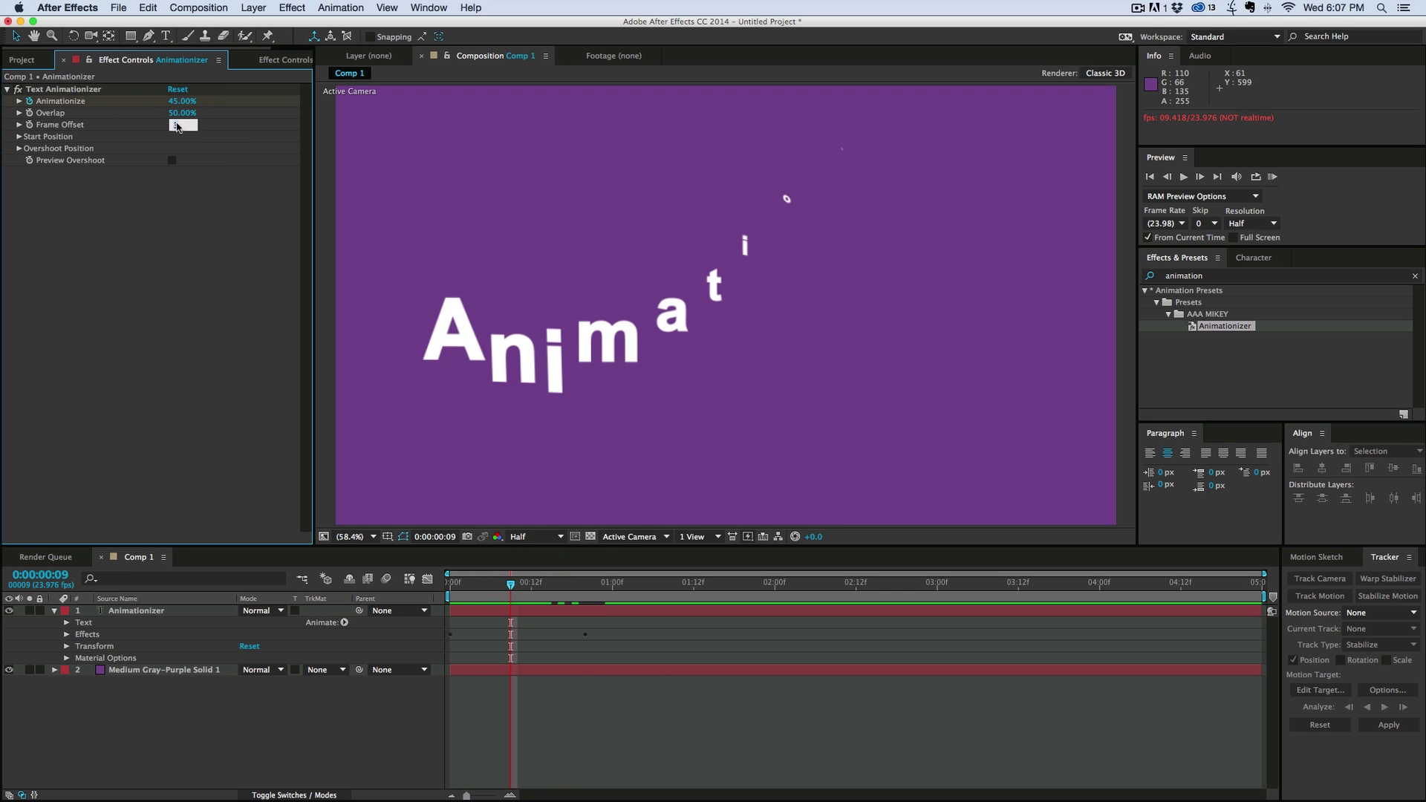
pyautogui.write('20')
pyautogui.click(541, 702)
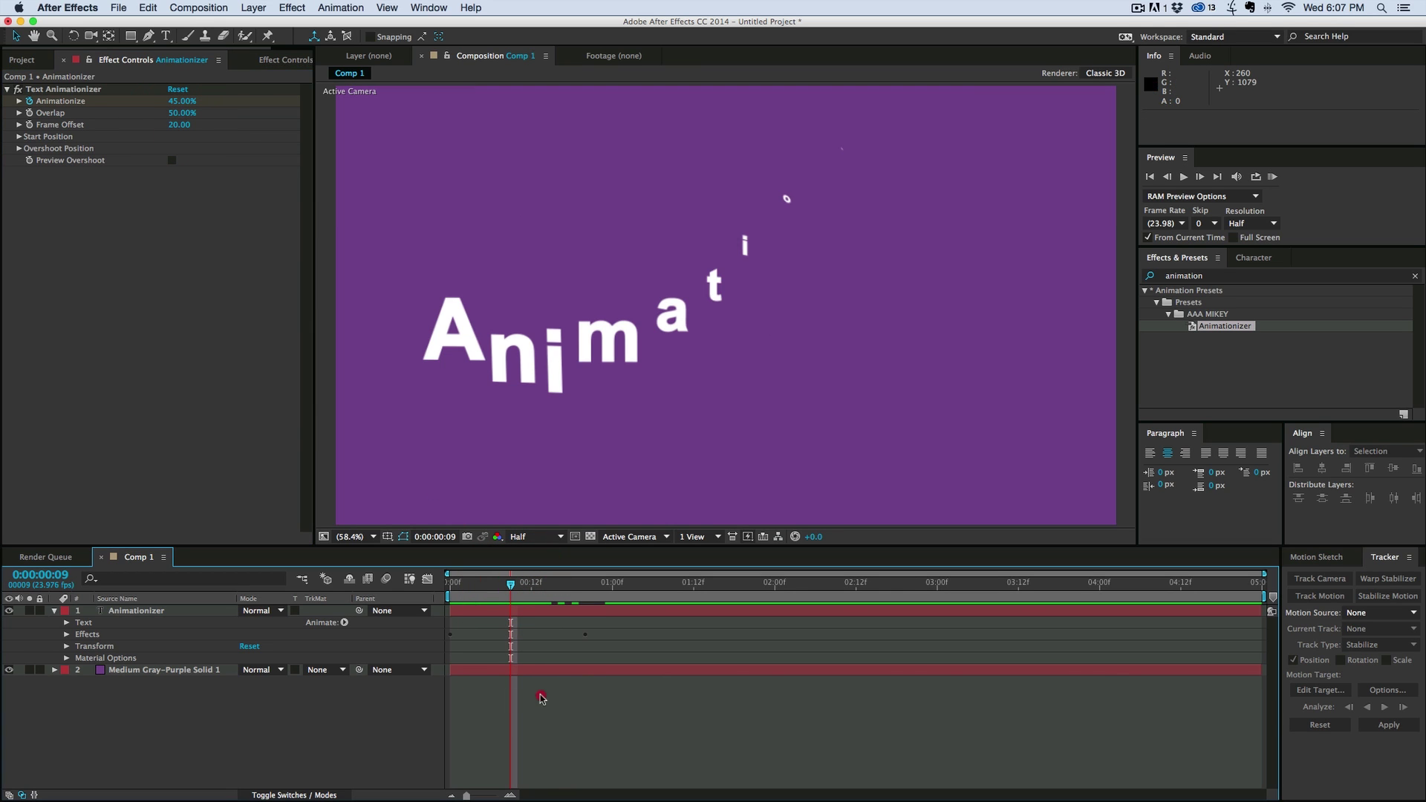
pyautogui.click(410, 579)
pyautogui.press('space')
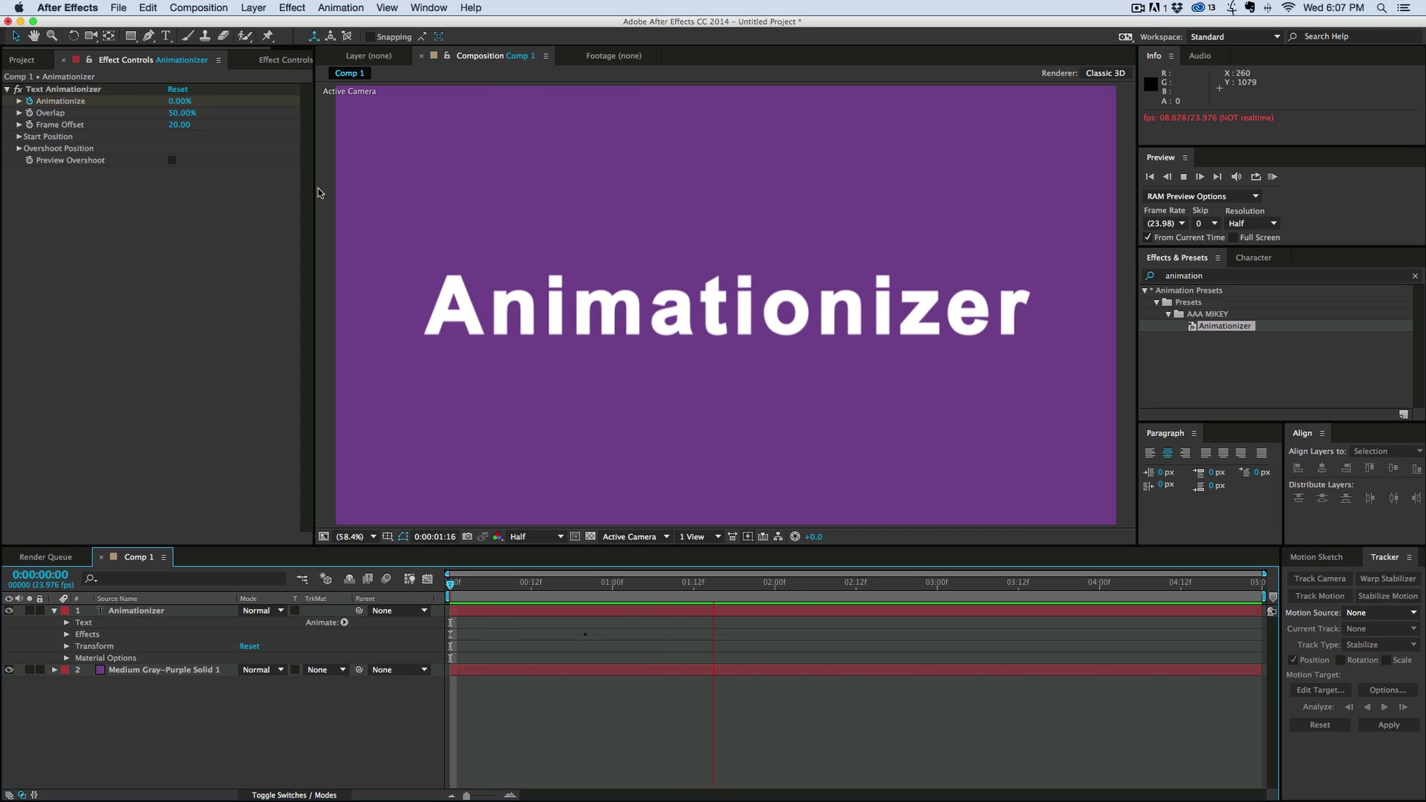
pyautogui.press('space')
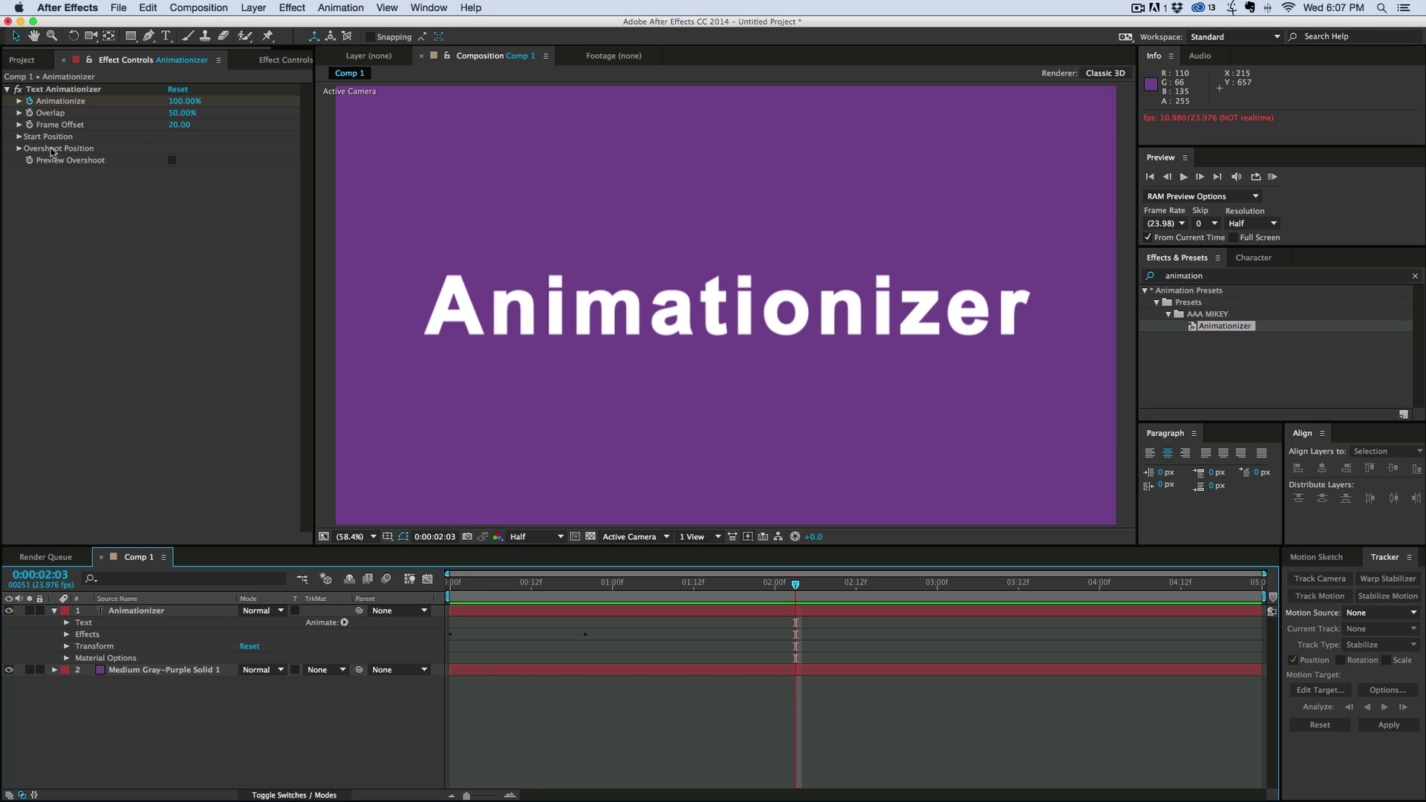
# Reduce Frame Offset to 10 and preview the animation from the start
pyautogui.moveTo(179, 127); pyautogui.dragTo(171, 127)
pyautogui.press('Home')
pyautogui.press('space')
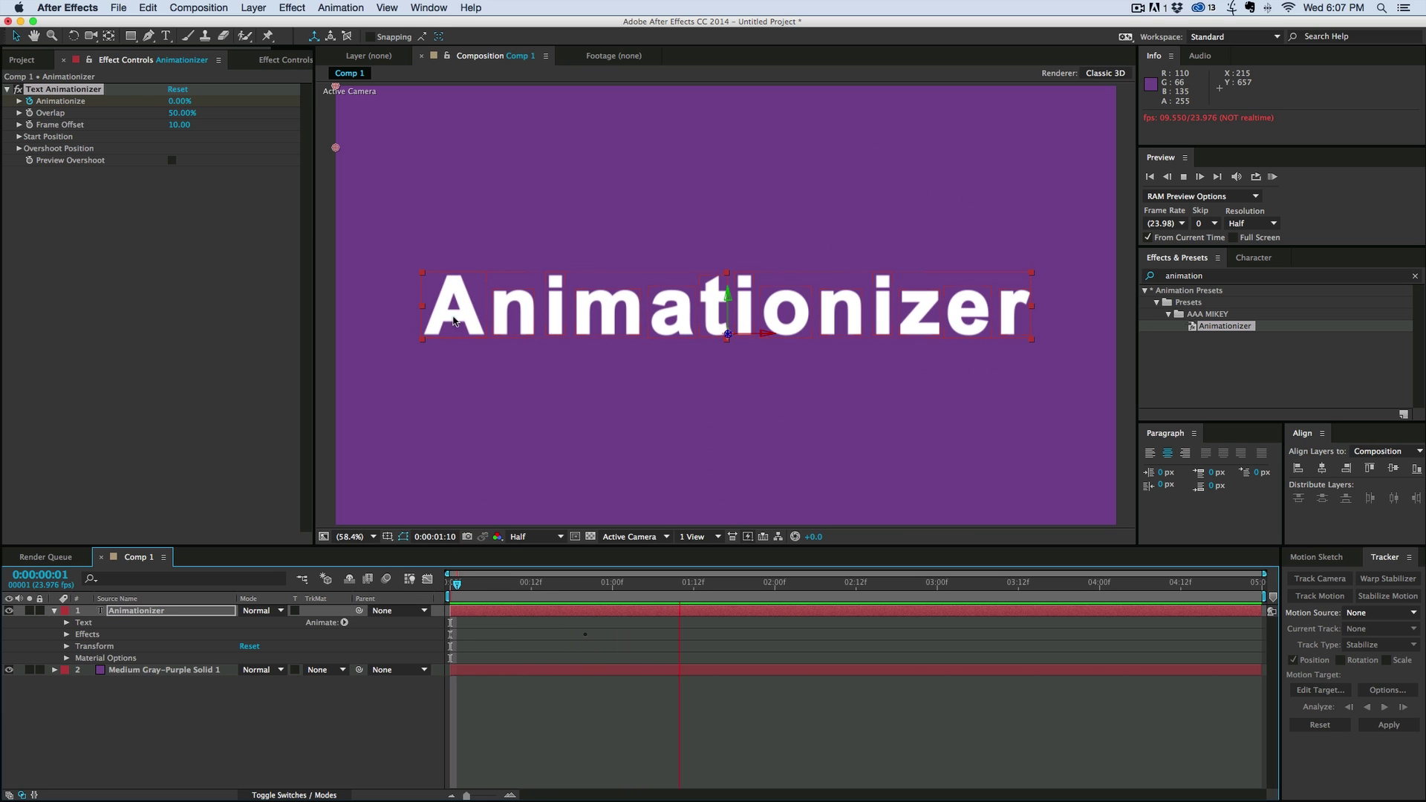
pyautogui.press('space')
# Set Frame Offset to 5 and replay the animation from the first frame
pyautogui.click(179, 124)
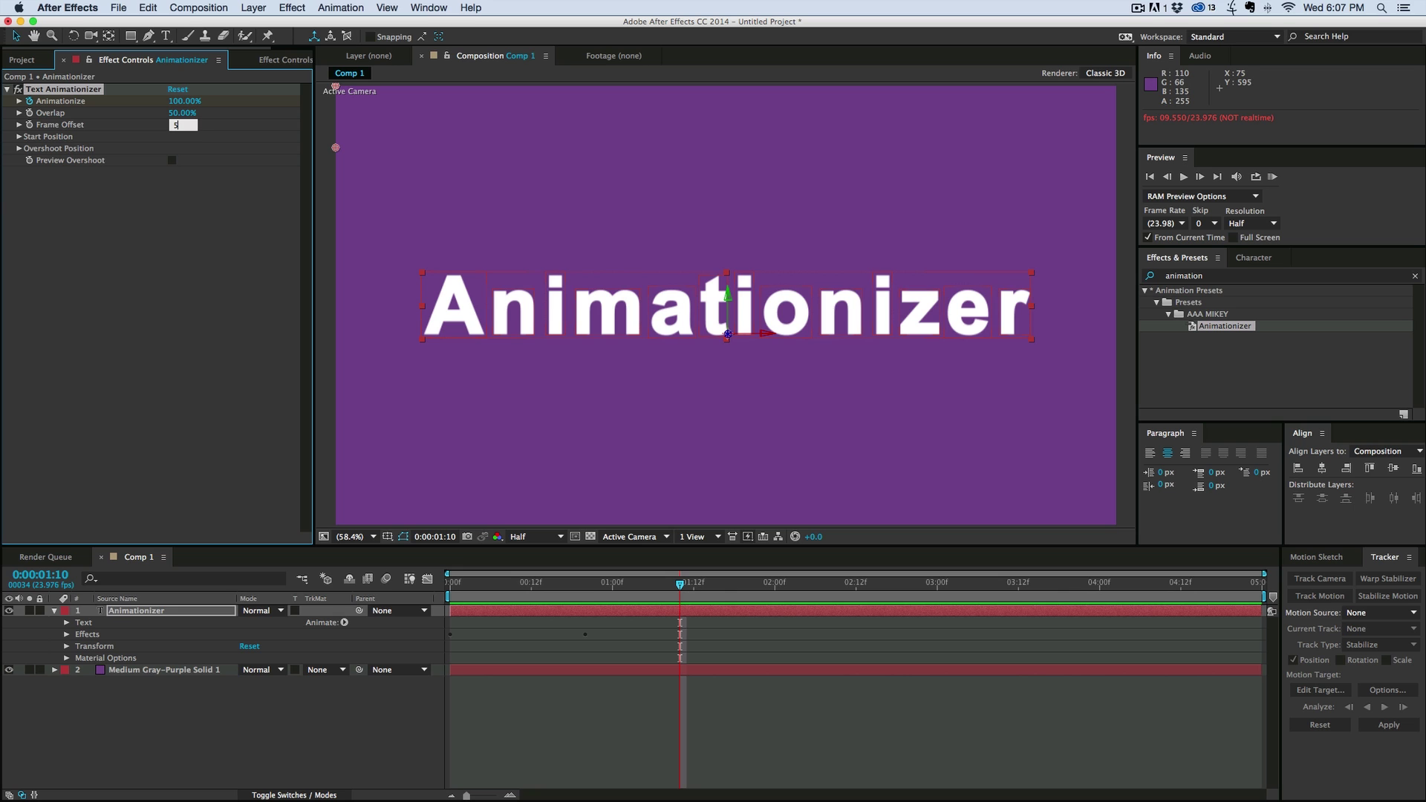
pyautogui.click(547, 726)
pyautogui.click(418, 589)
pyautogui.press('space')
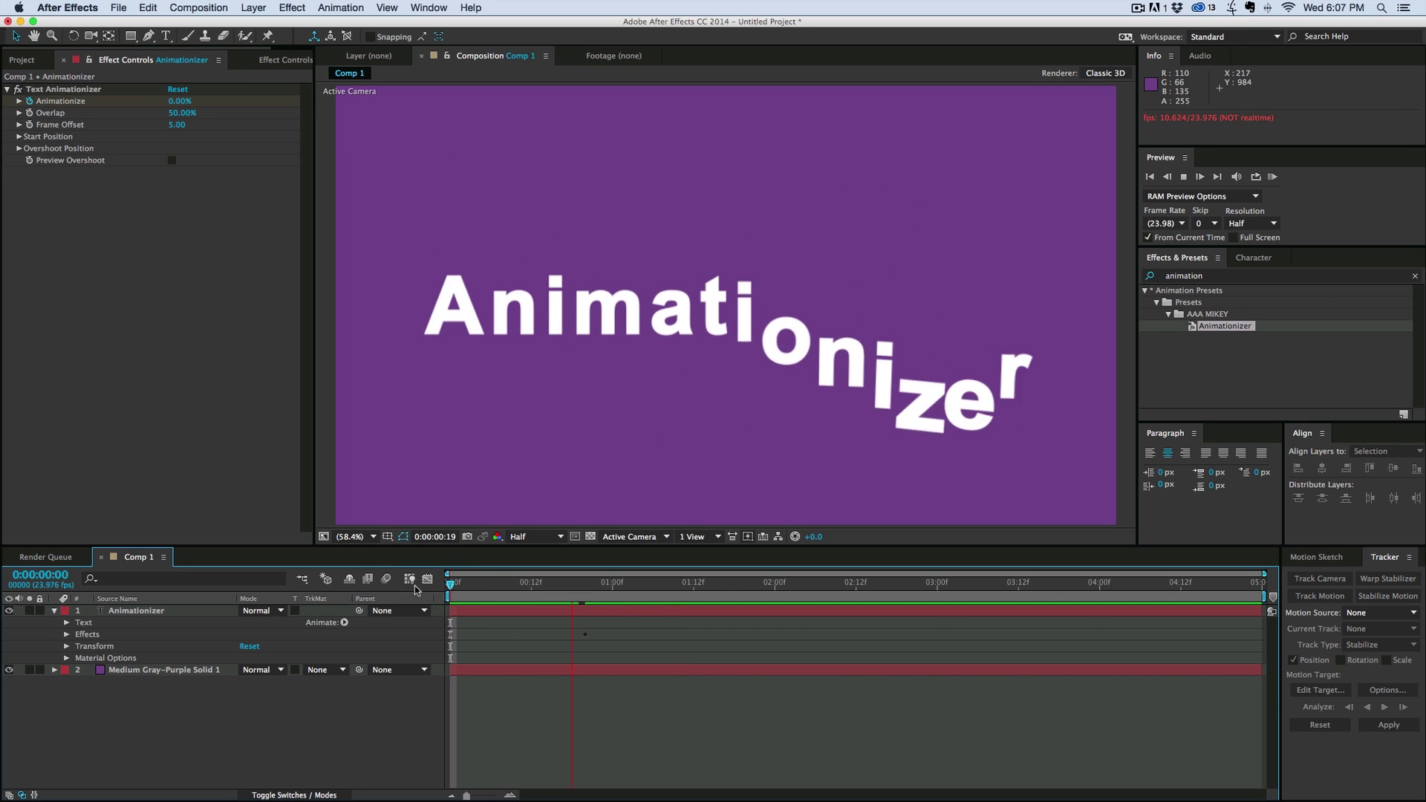
pyautogui.click(375, 578)
pyautogui.click(375, 578)
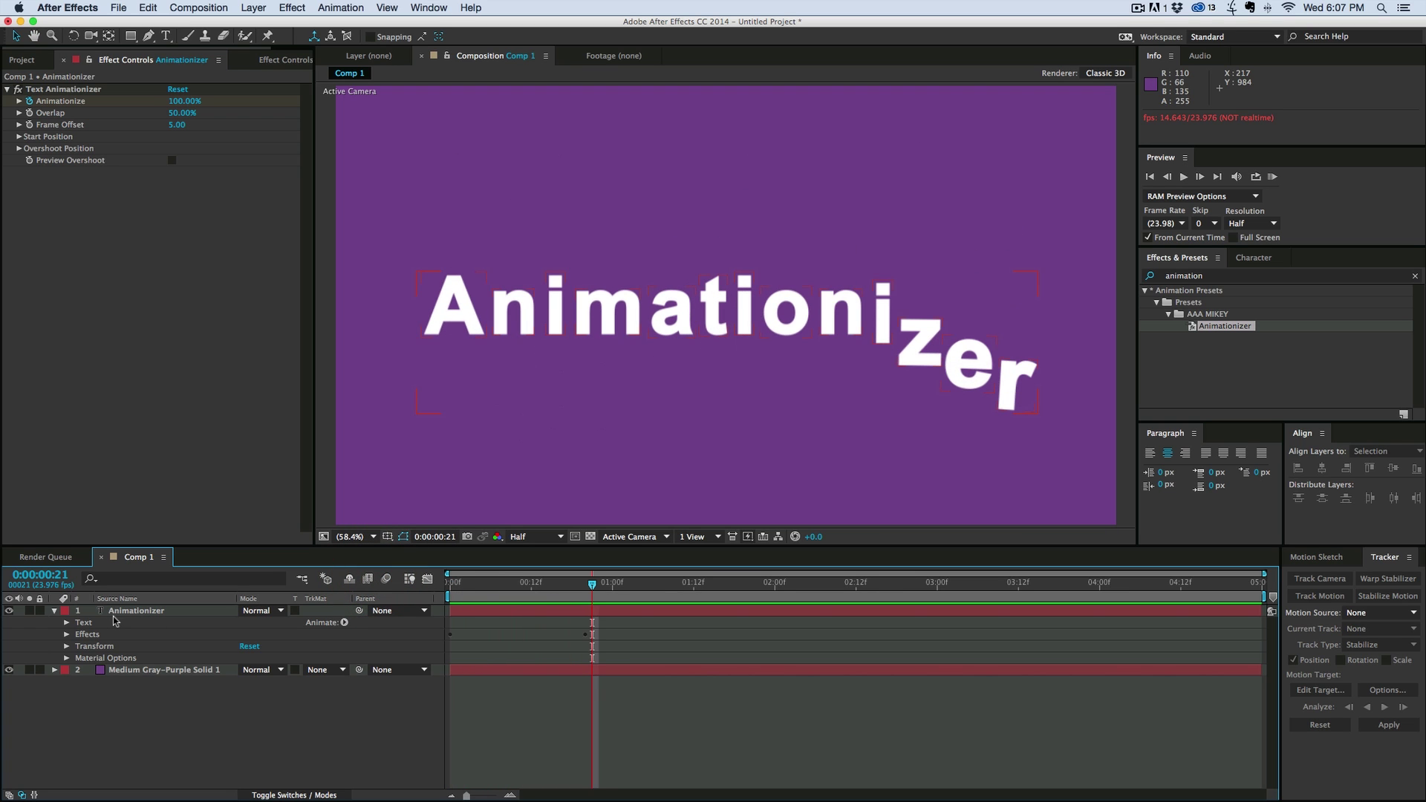
# Set the overshoot Anchor Point to -156, -192, X Rotation to 177° and Y Rotation to 126°
pyautogui.click(18, 149)
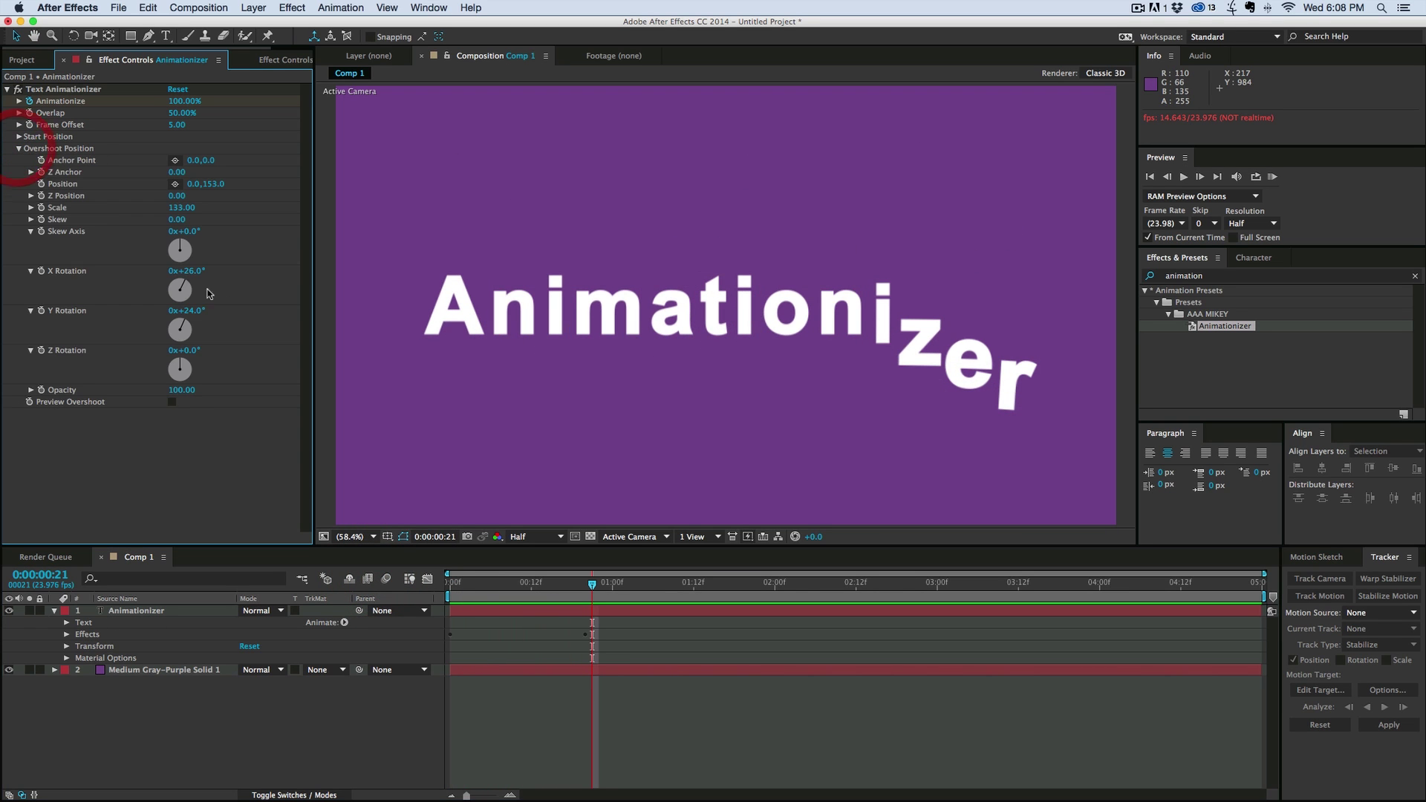
pyautogui.moveTo(207, 163); pyautogui.dragTo(72, 152)
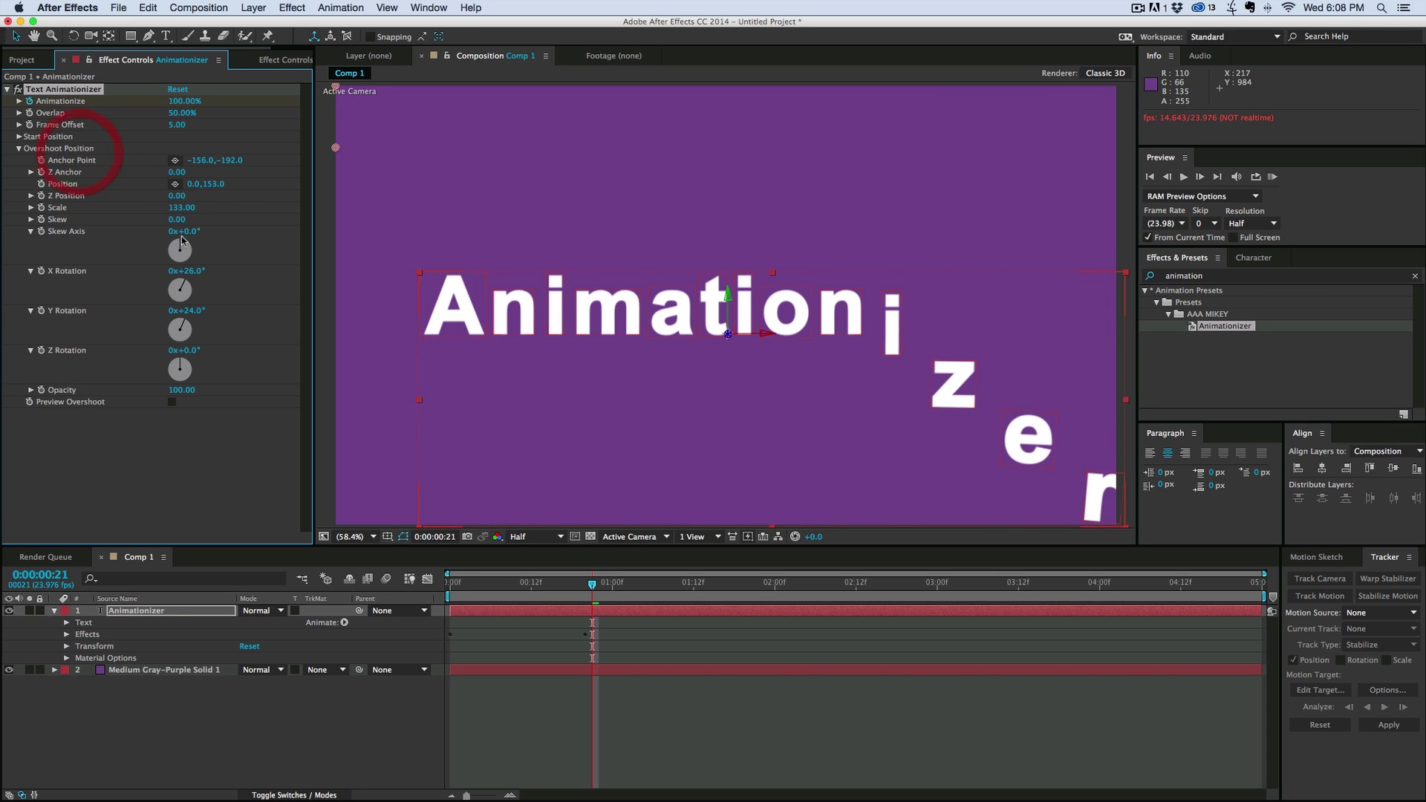
pyautogui.moveTo(202, 279); pyautogui.dragTo(330, 296)
pyautogui.moveTo(217, 313); pyautogui.dragTo(296, 312)
# Play the animation from the first frame to examine the letters' rotated overshoot motion
pyautogui.click(485, 583)
pyautogui.press('Home')
pyautogui.click(557, 707)
pyautogui.press('space')
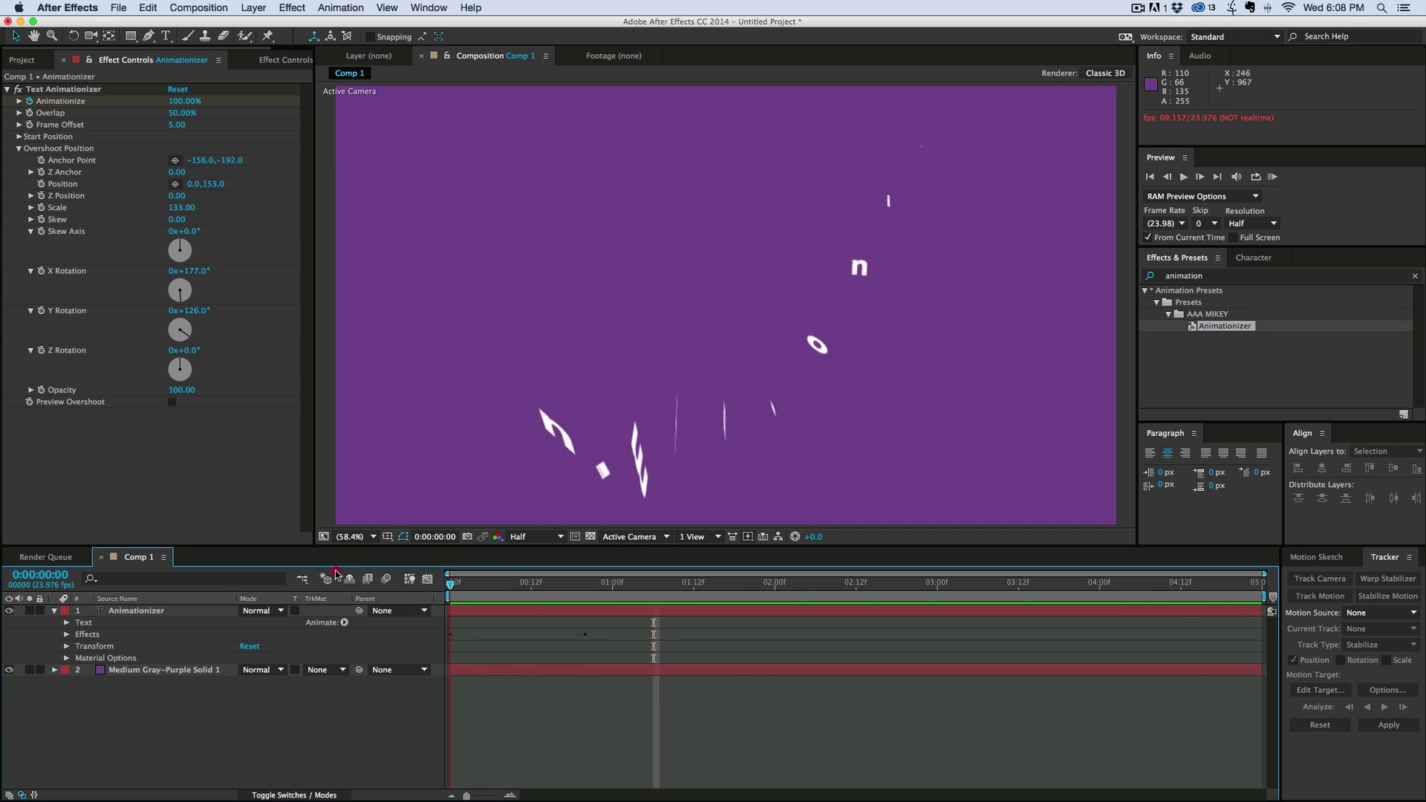
pyautogui.press('space')
pyautogui.click(384, 587)
pyautogui.press('space')
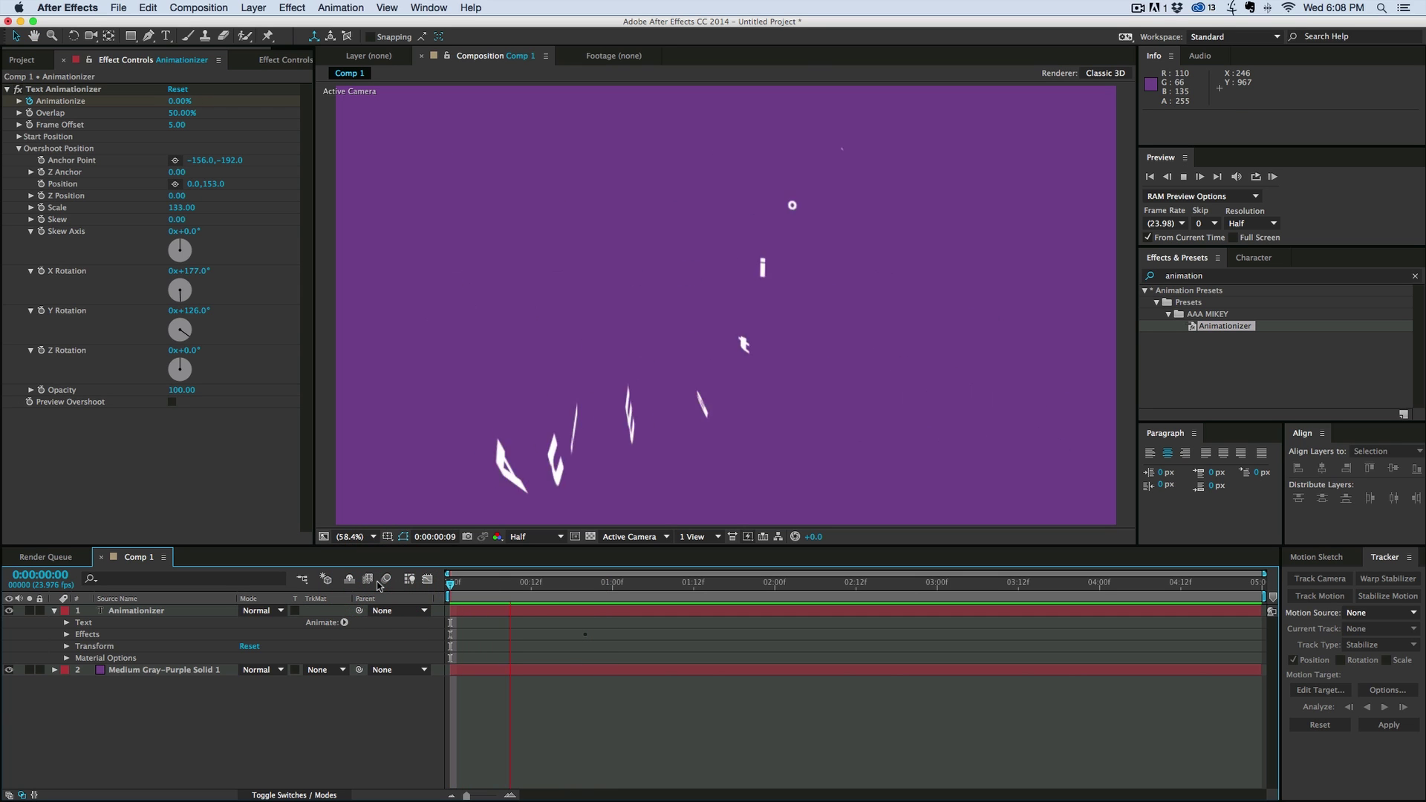
pyautogui.press('space')
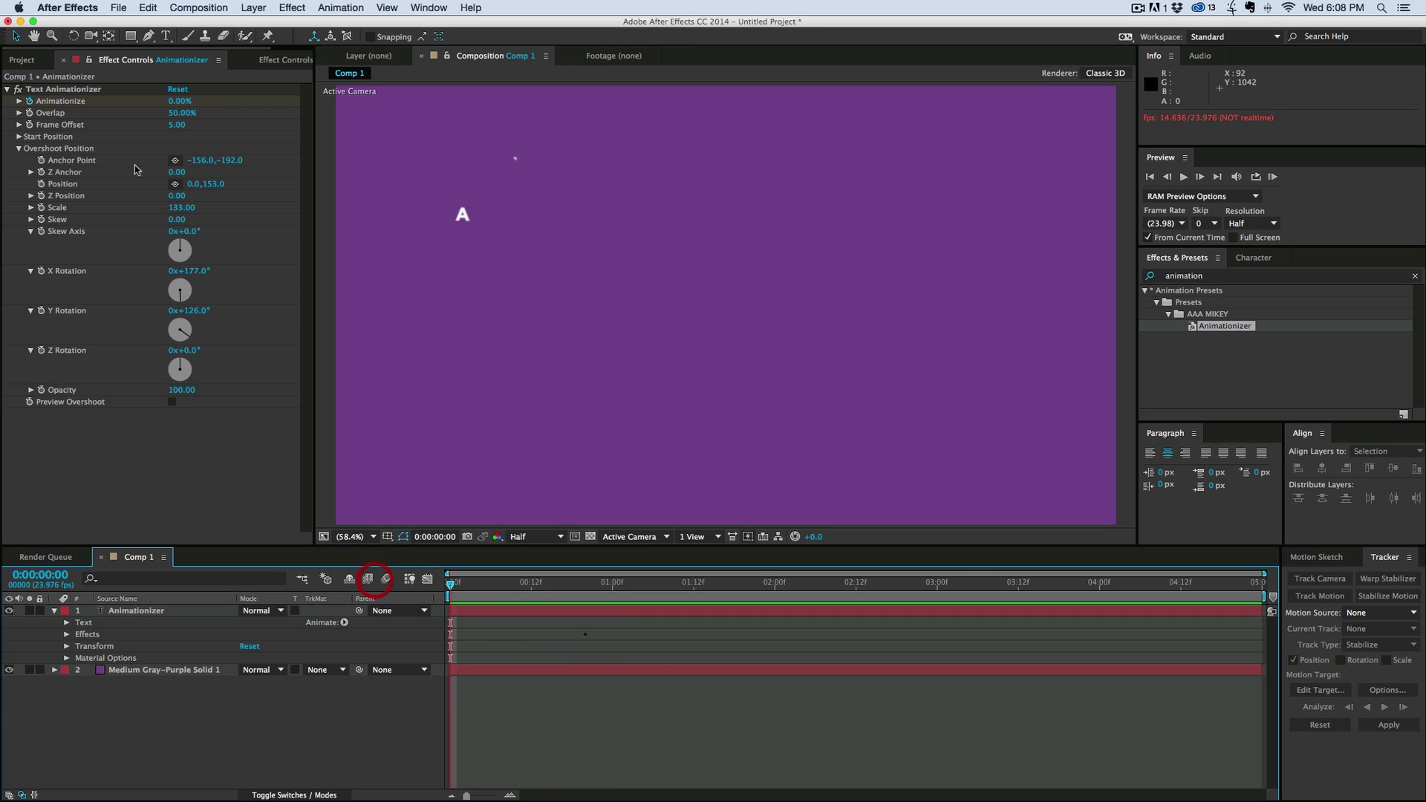
# Set the start Anchor Point to 0, 197 and Z Anchor to 350, then preview the animation
pyautogui.click(19, 137)
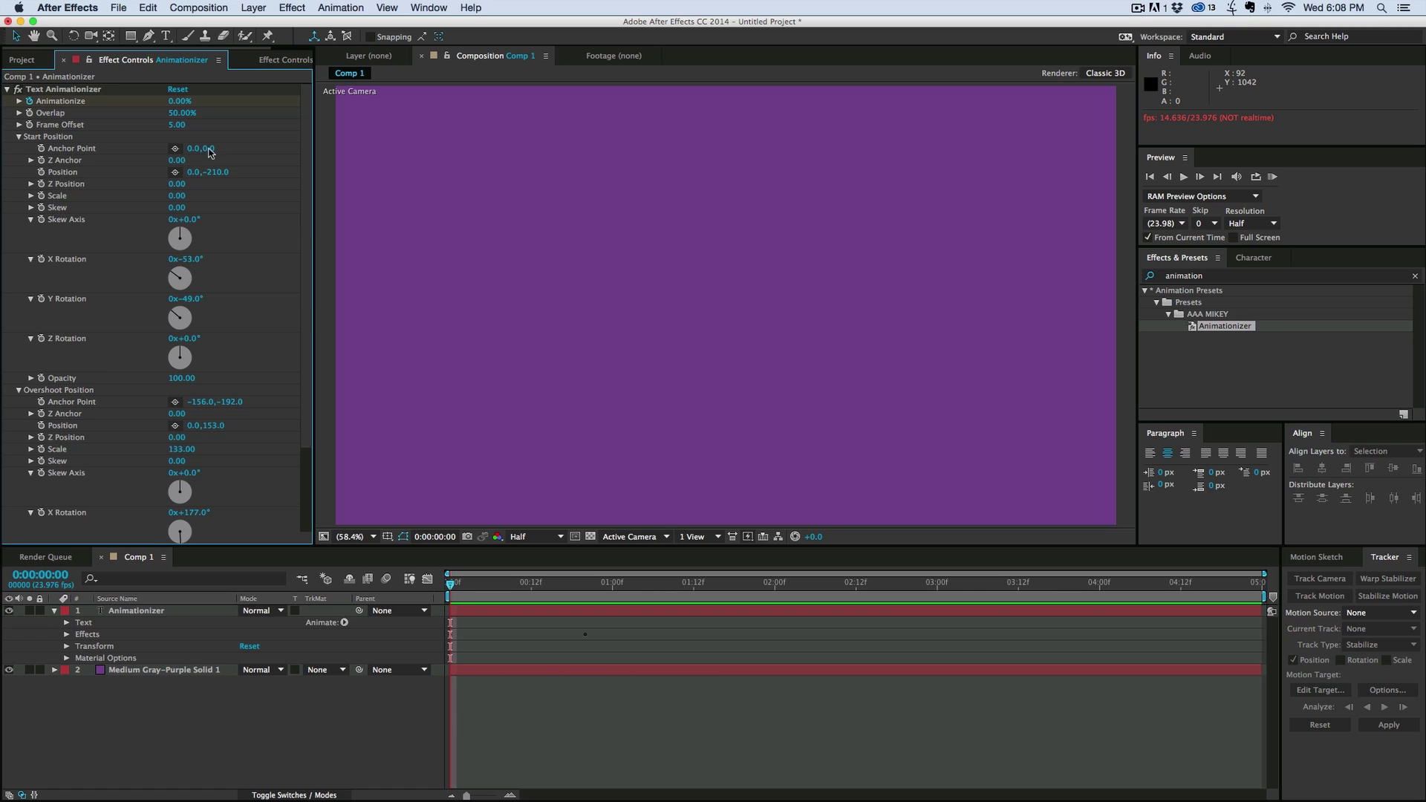
pyautogui.moveTo(211, 153); pyautogui.dragTo(302, 151)
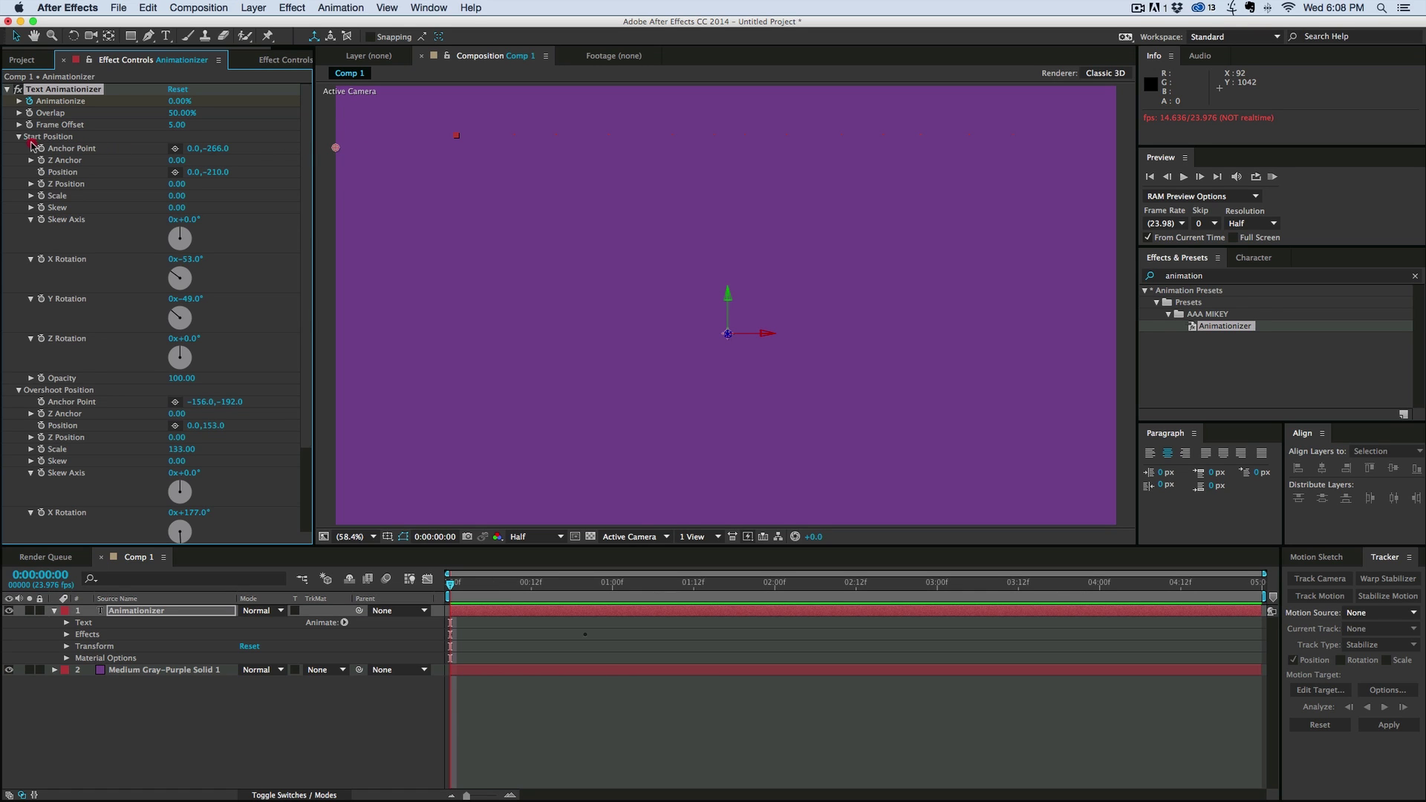
pyautogui.moveTo(345, 153); pyautogui.dragTo(349, 145)
pyautogui.moveTo(177, 159); pyautogui.dragTo(441, 179)
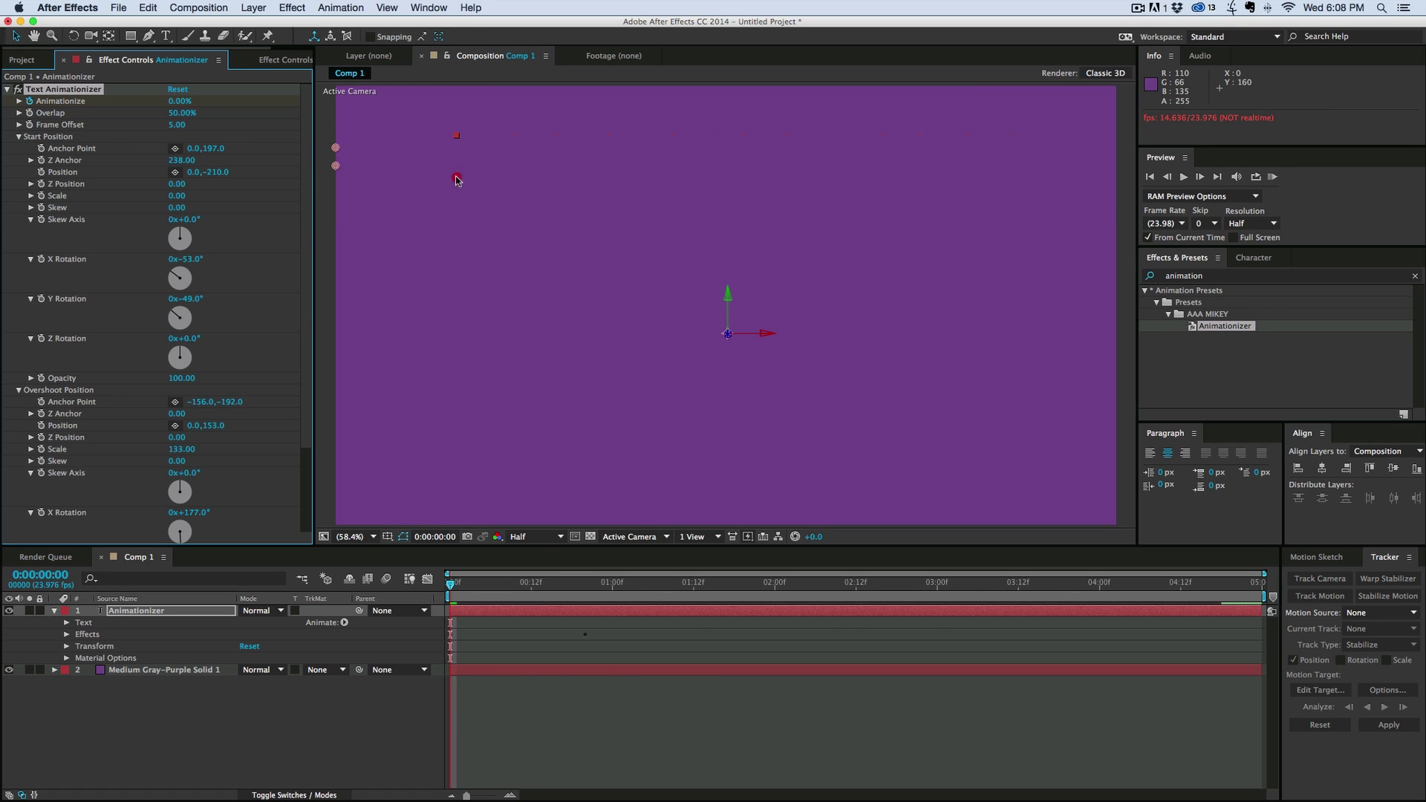
pyautogui.press('space')
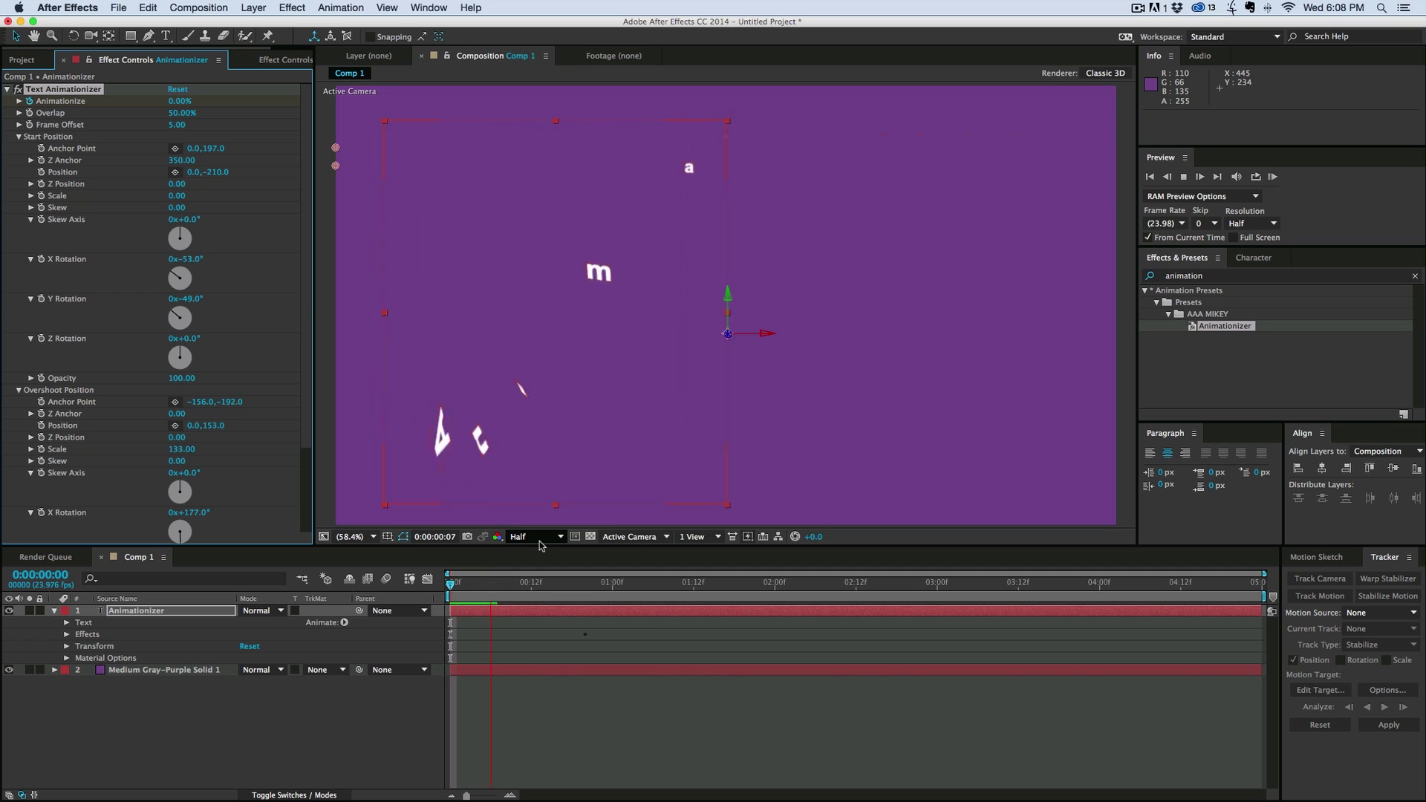
# Set Frame Offset to 3
pyautogui.click(176, 124)
pyautogui.write('3')
pyautogui.press('Return')
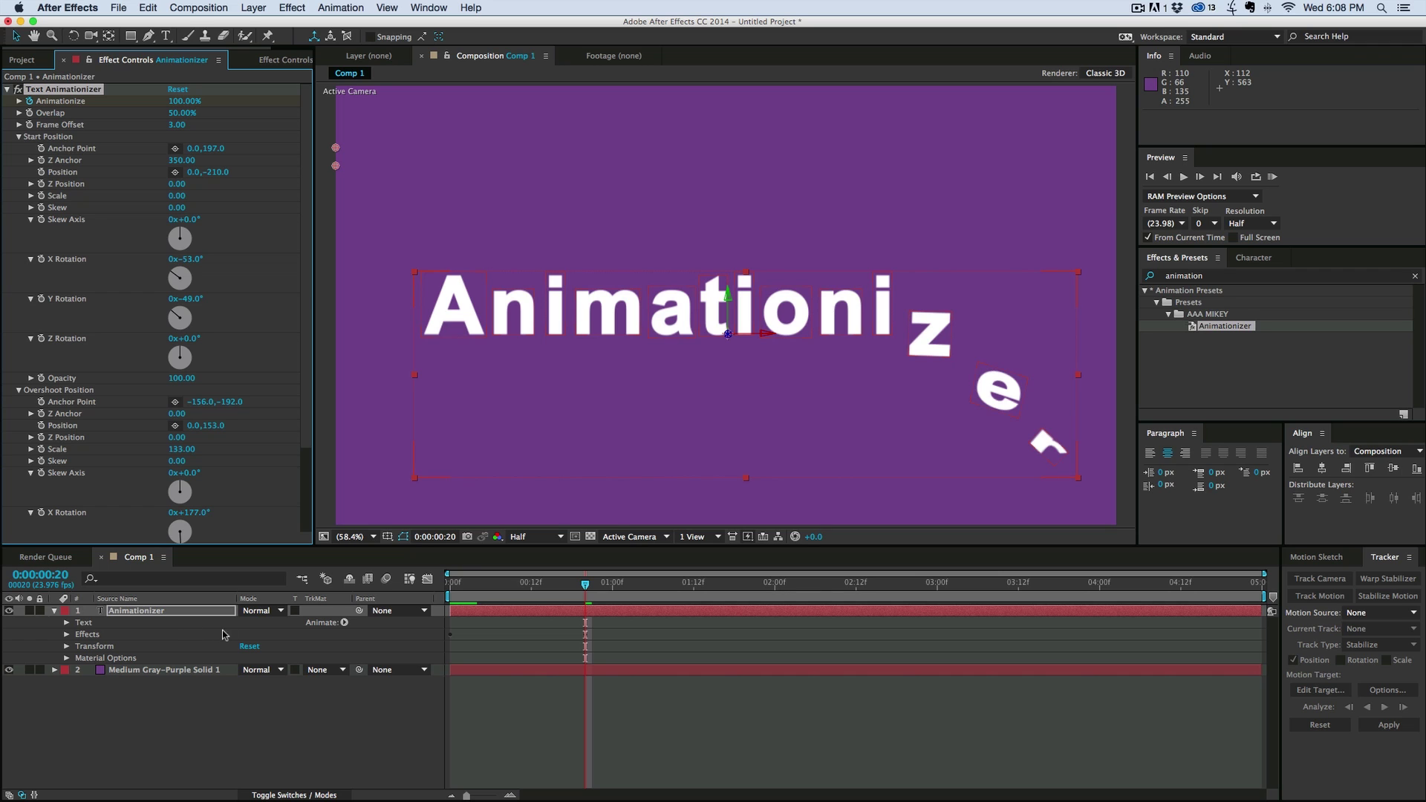
# Enable motion blur for the text layer and the composition, then preview the animation from the first frame
pyautogui.click(327, 793)
pyautogui.click(297, 611)
pyautogui.click(365, 578)
pyautogui.moveTo(468, 589); pyautogui.dragTo(283, 579)
pyautogui.press('space')
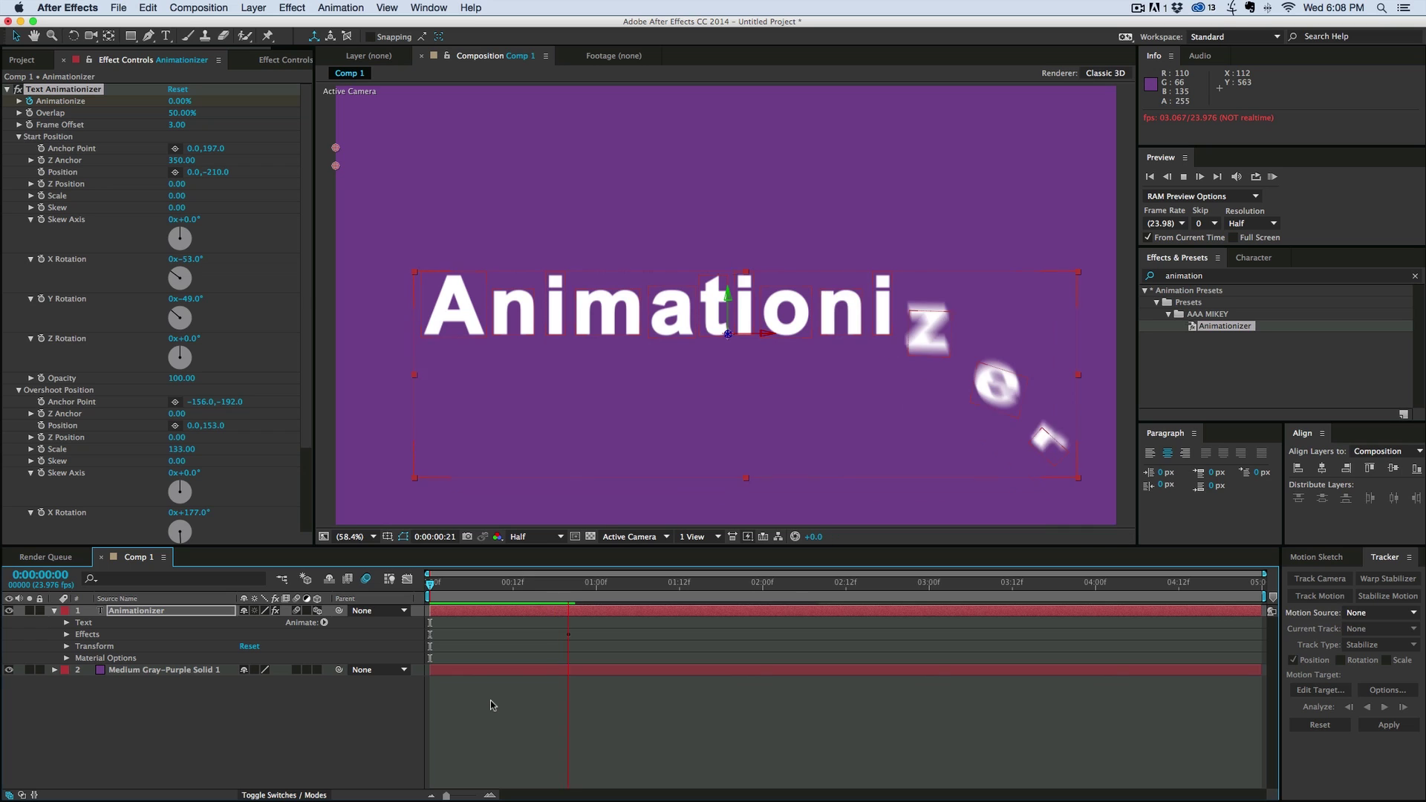
pyautogui.press('space')
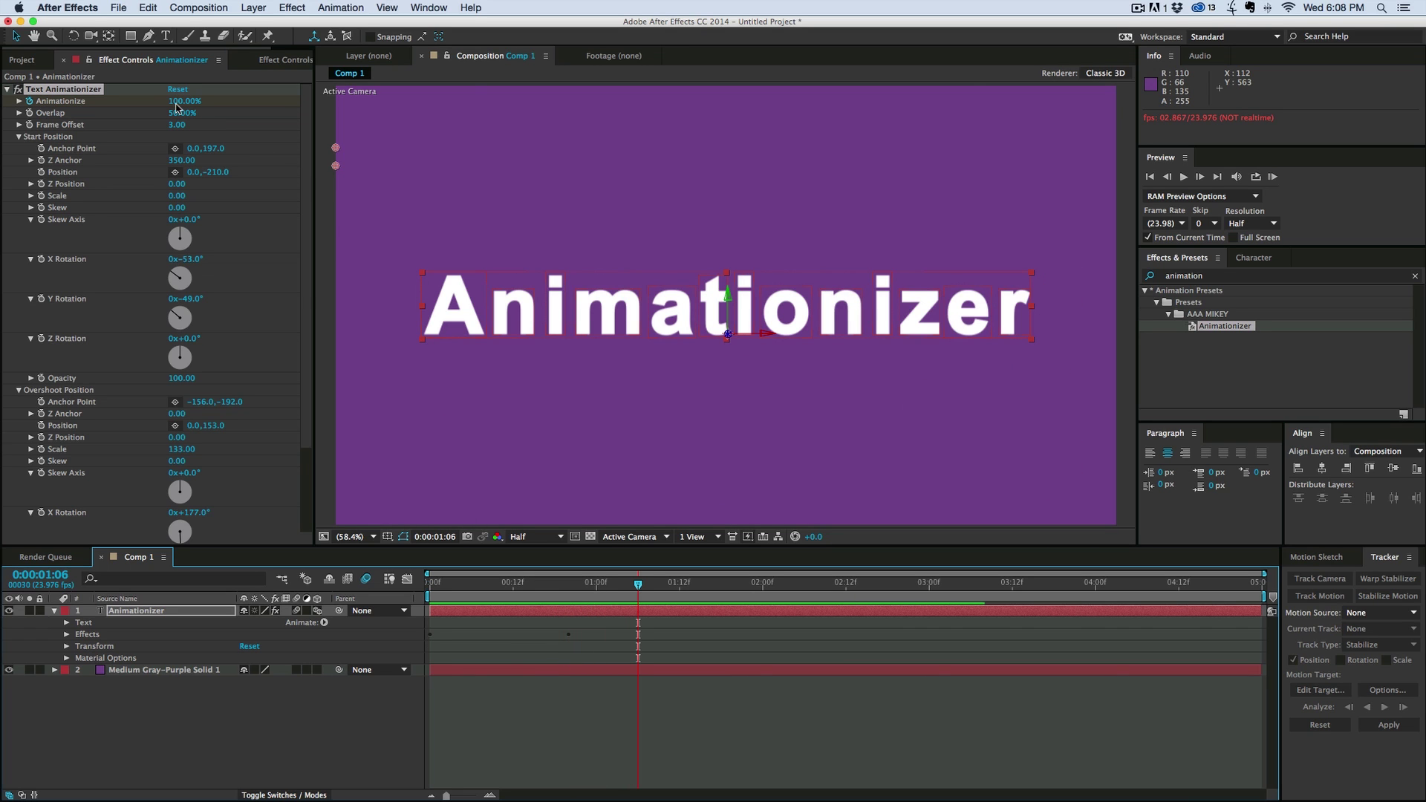
# Set Overlap to 75%, play the animation and return to the first frame
pyautogui.click(178, 113)
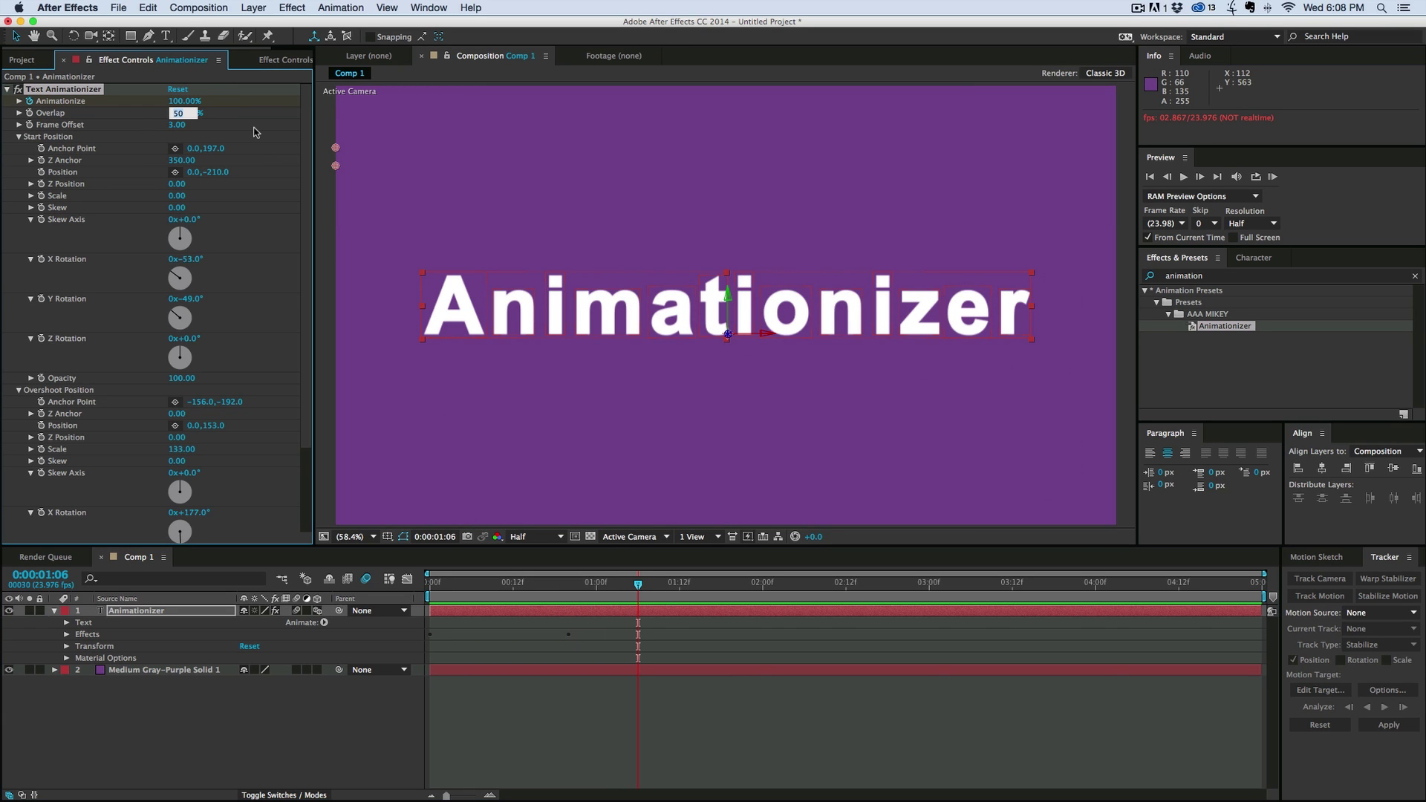
pyautogui.press('Return')
pyautogui.press('space')
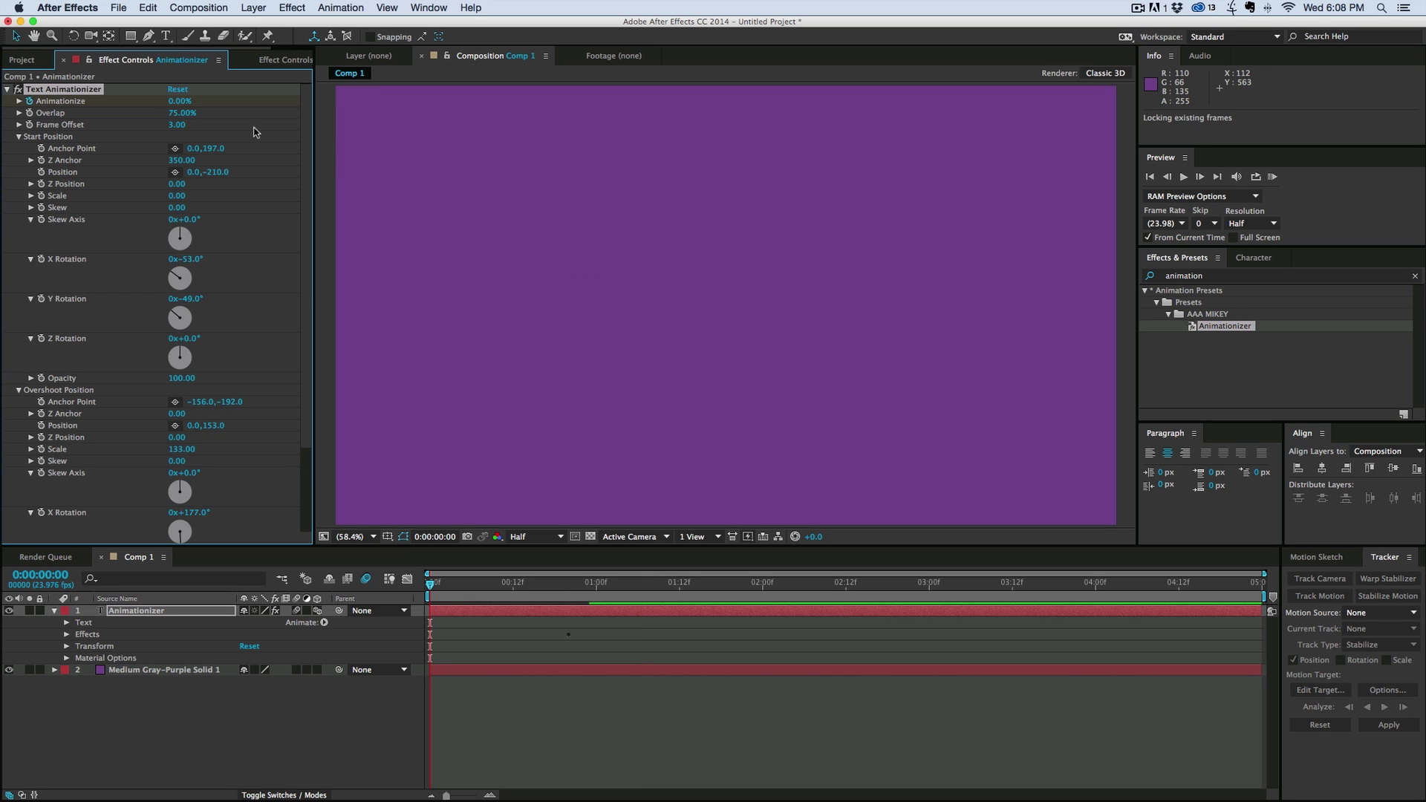
pyautogui.click(370, 588)
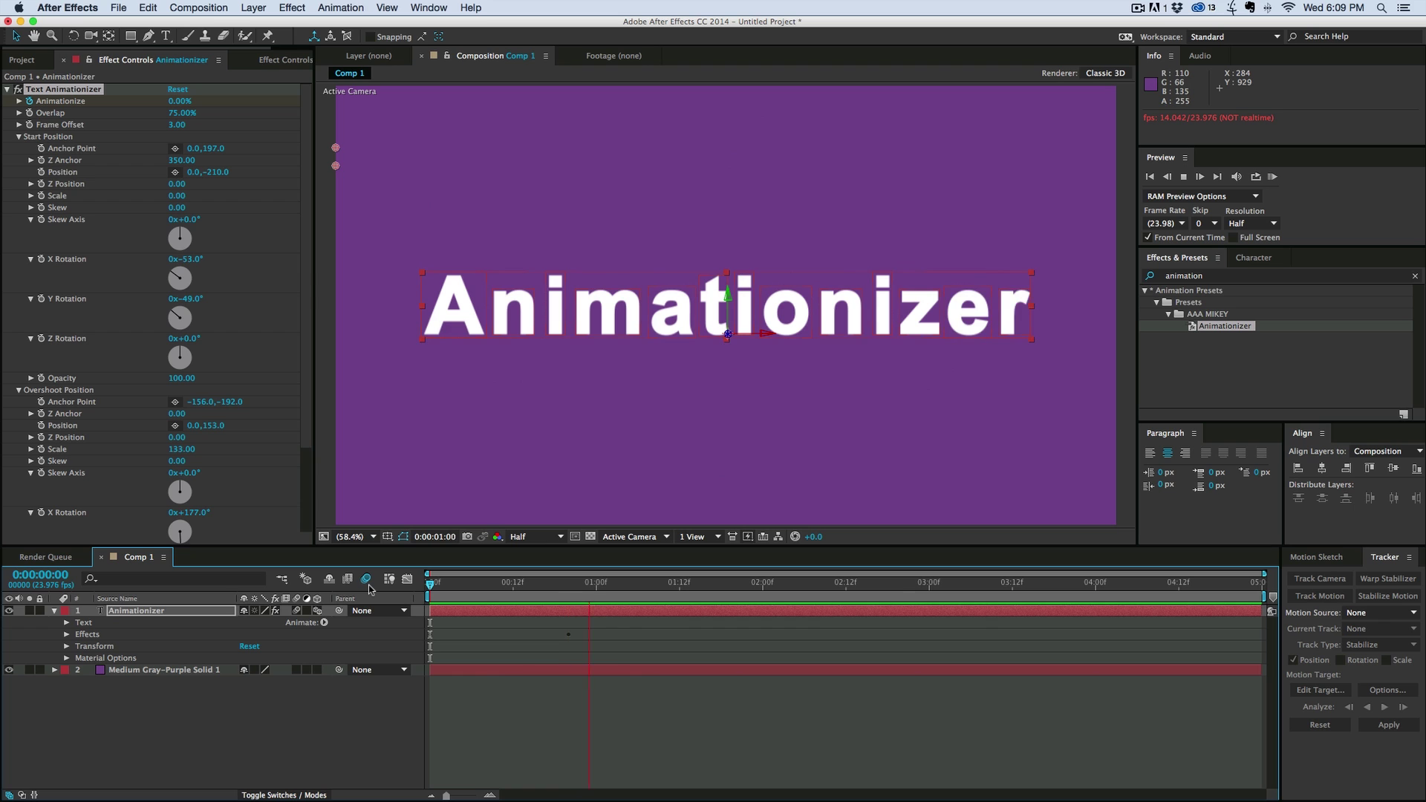
pyautogui.moveTo(652, 585); pyautogui.dragTo(405, 586)
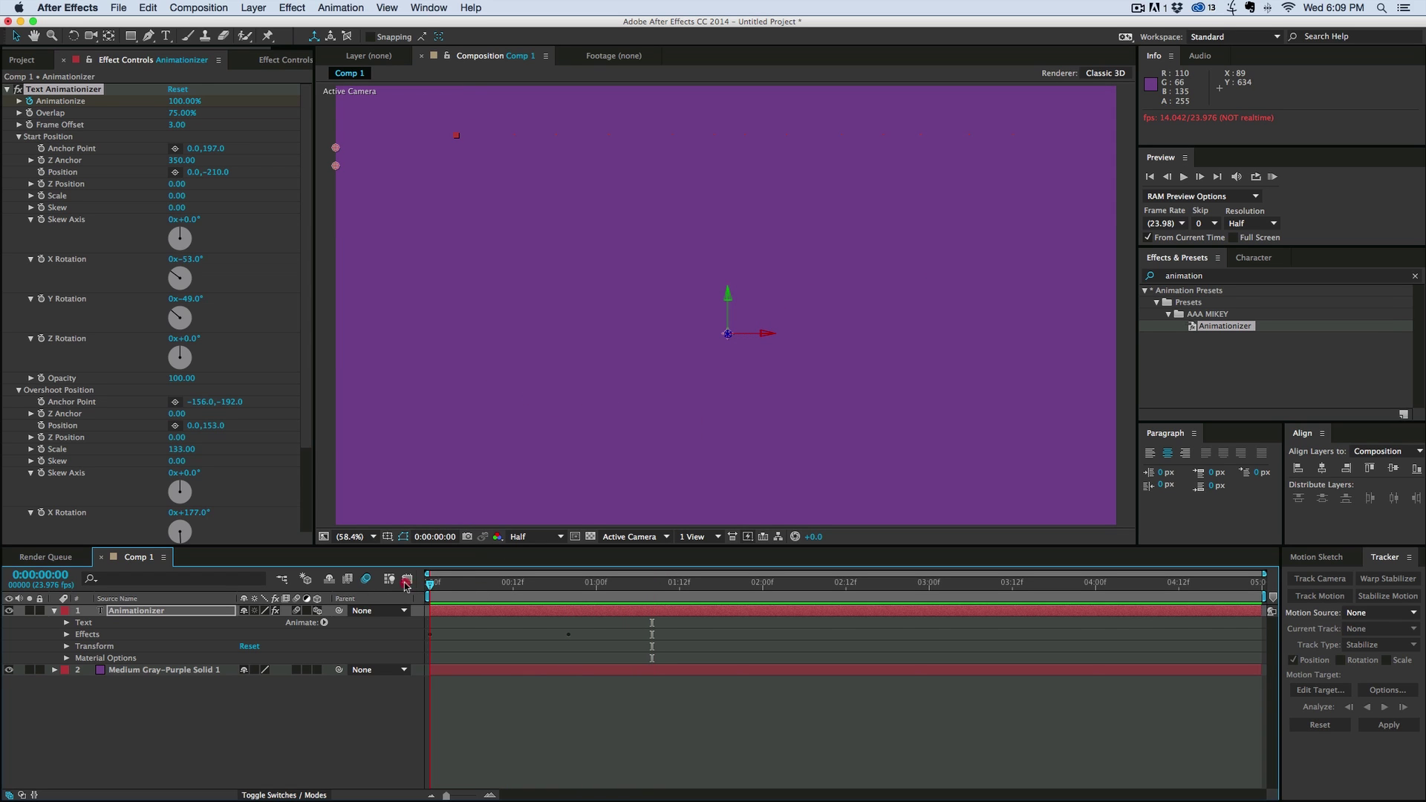
# Reset the Text Animationizer effect and set the start Position to -85, 0
pyautogui.click(178, 89)
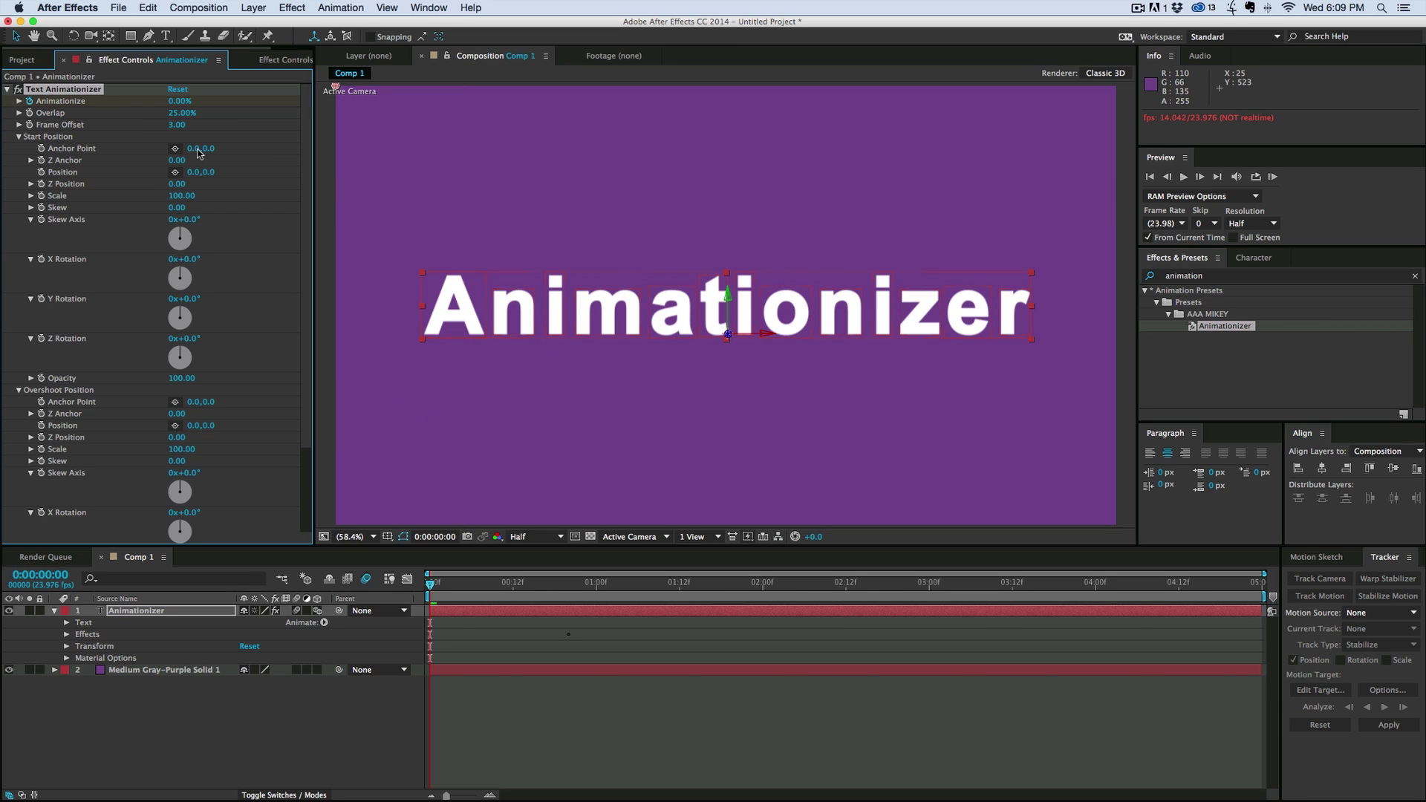
pyautogui.moveTo(198, 176); pyautogui.dragTo(140, 176)
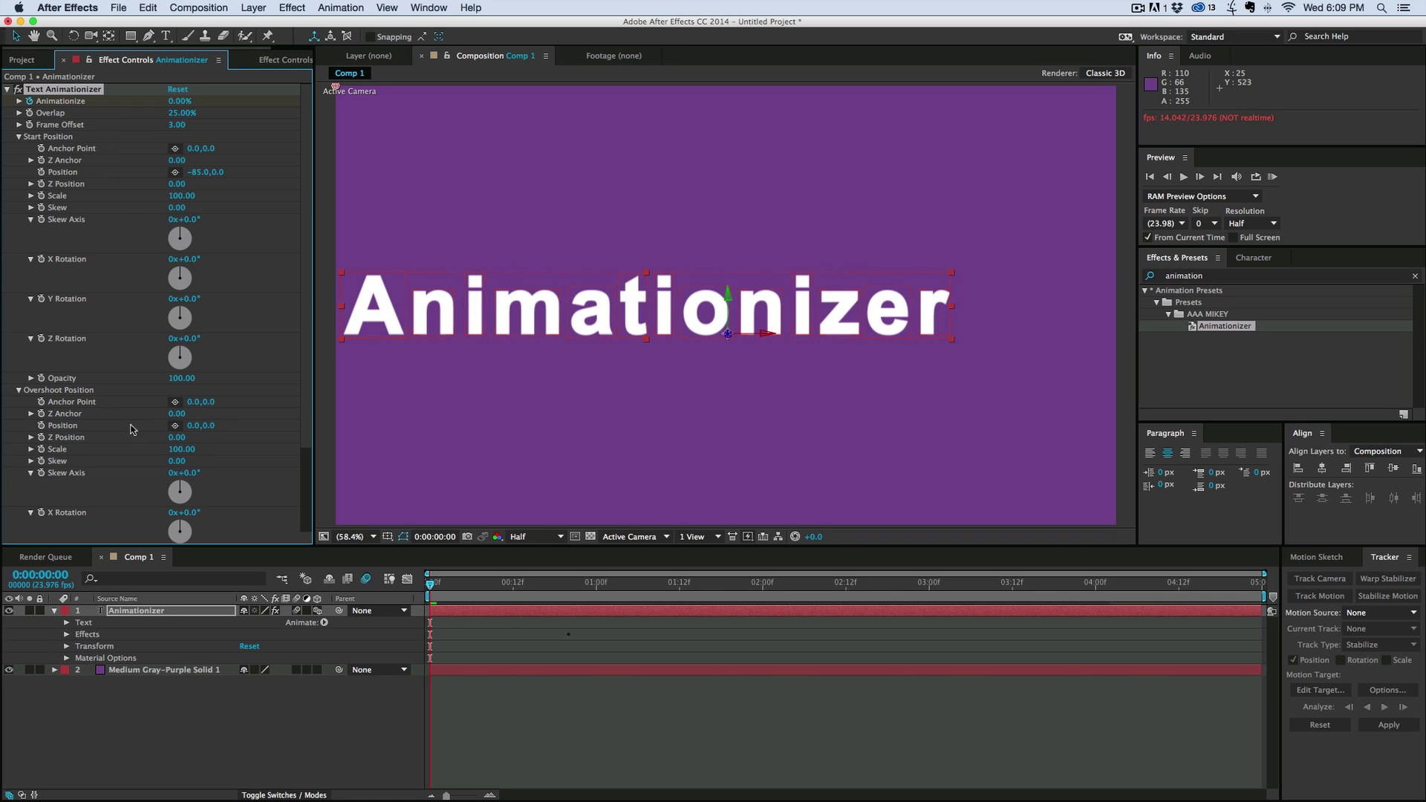
# Turn on Preview Overshoot for the text effect
pyautogui.scroll(-3, 199, 447)
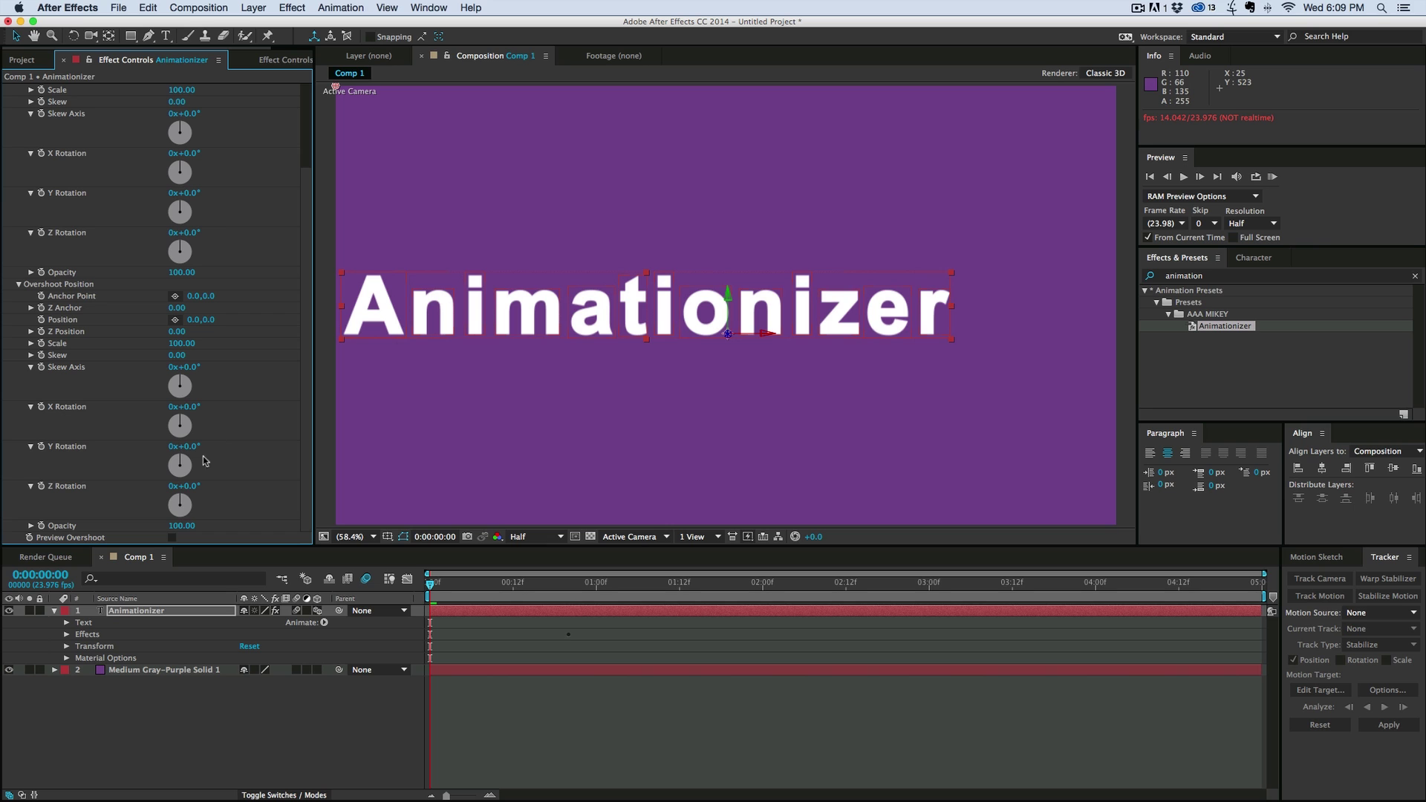
pyautogui.click(172, 537)
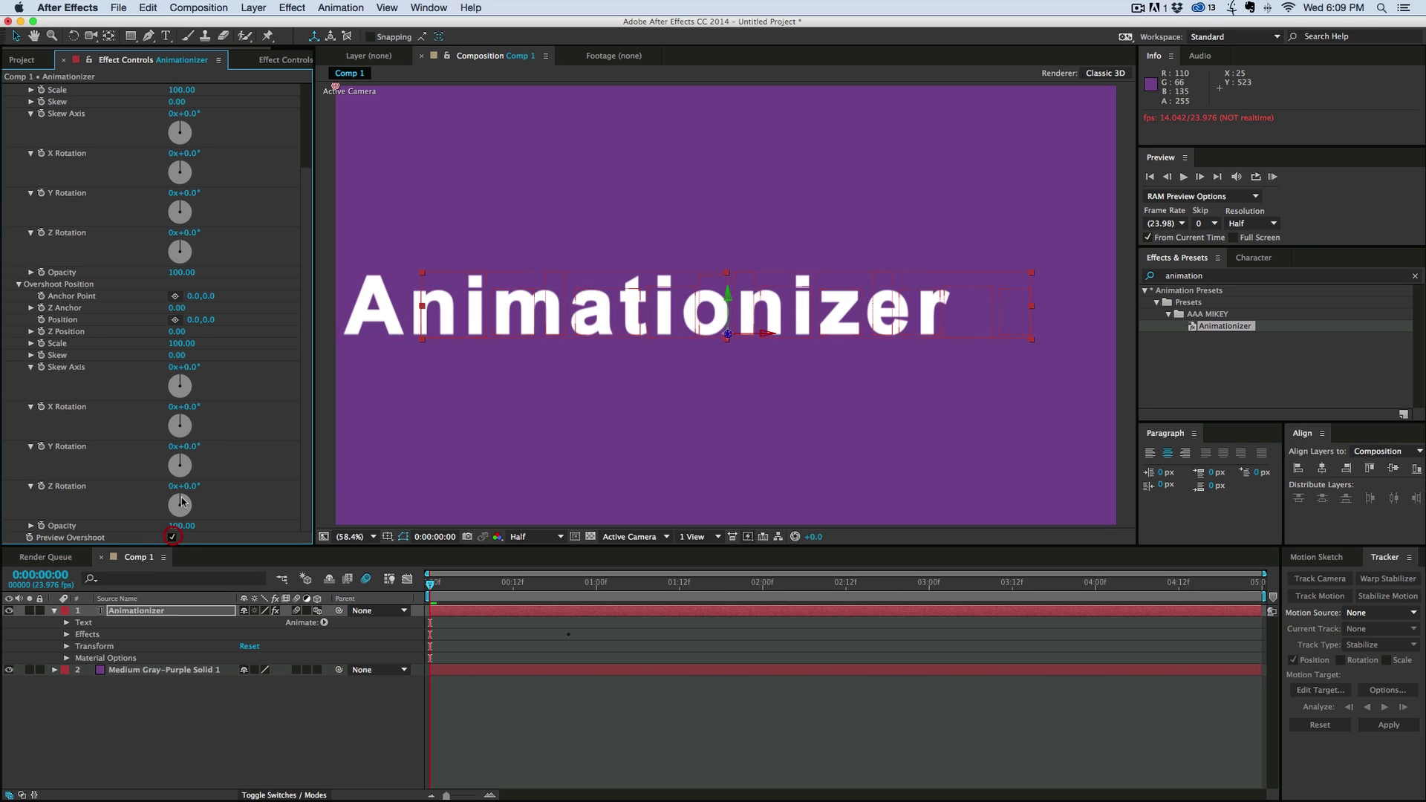
pyautogui.moveTo(221, 296); pyautogui.dragTo(205, 296)
pyautogui.click(196, 296)
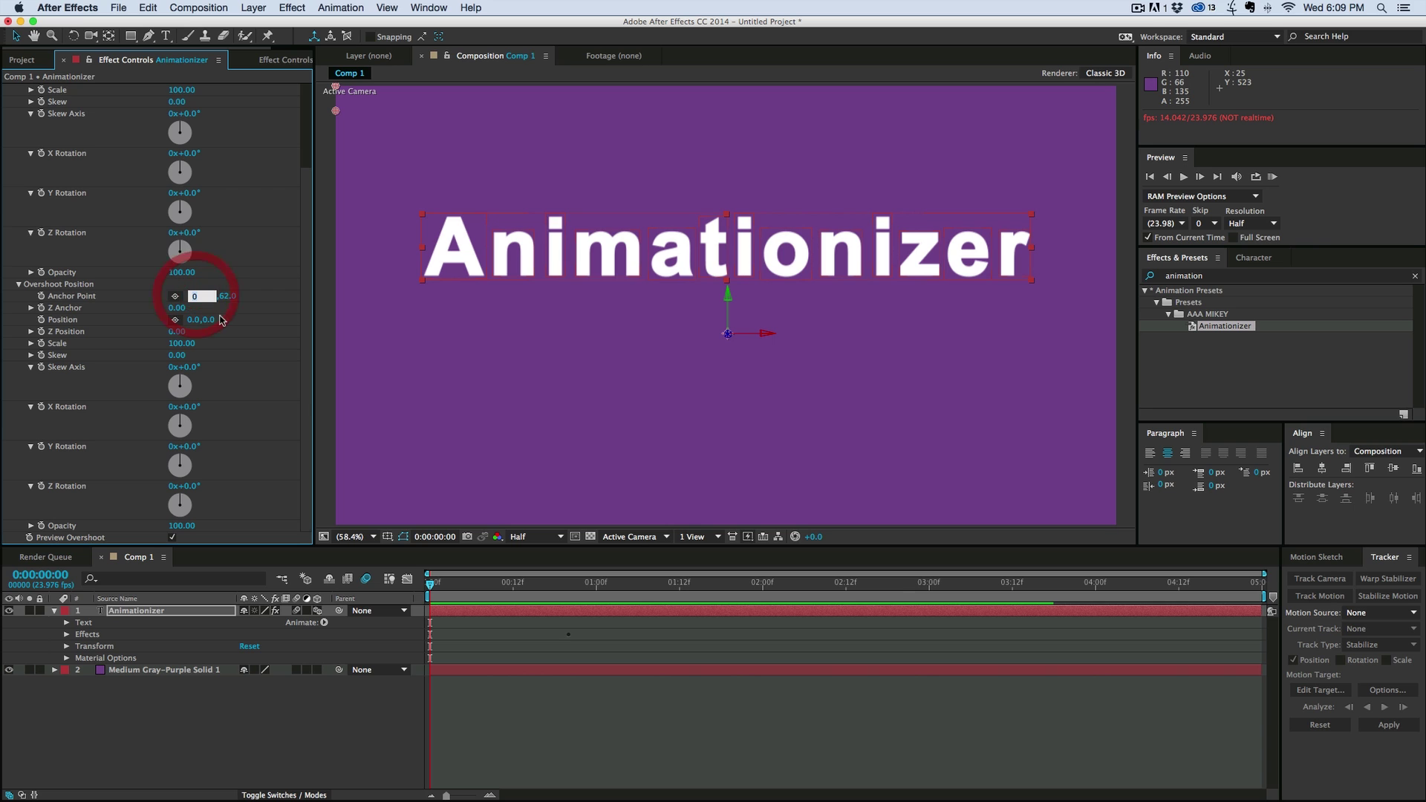
pyautogui.click(232, 307)
pyautogui.write('0,0.0')
pyautogui.press('Return')
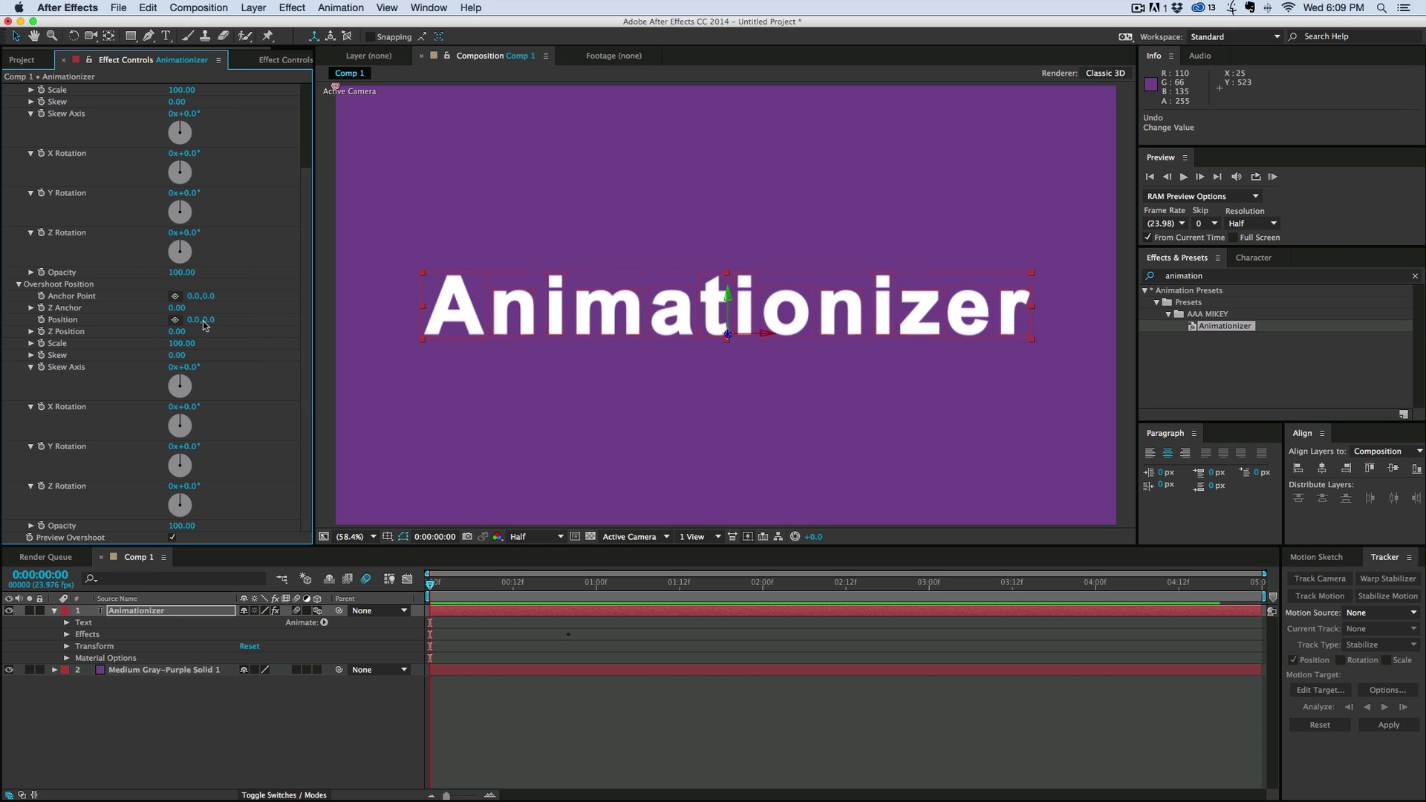
# Set the overshoot Position to -23, -73 and turn off Preview Overshoot
pyautogui.moveTo(212, 319); pyautogui.dragTo(171, 324)
pyautogui.click(173, 537)
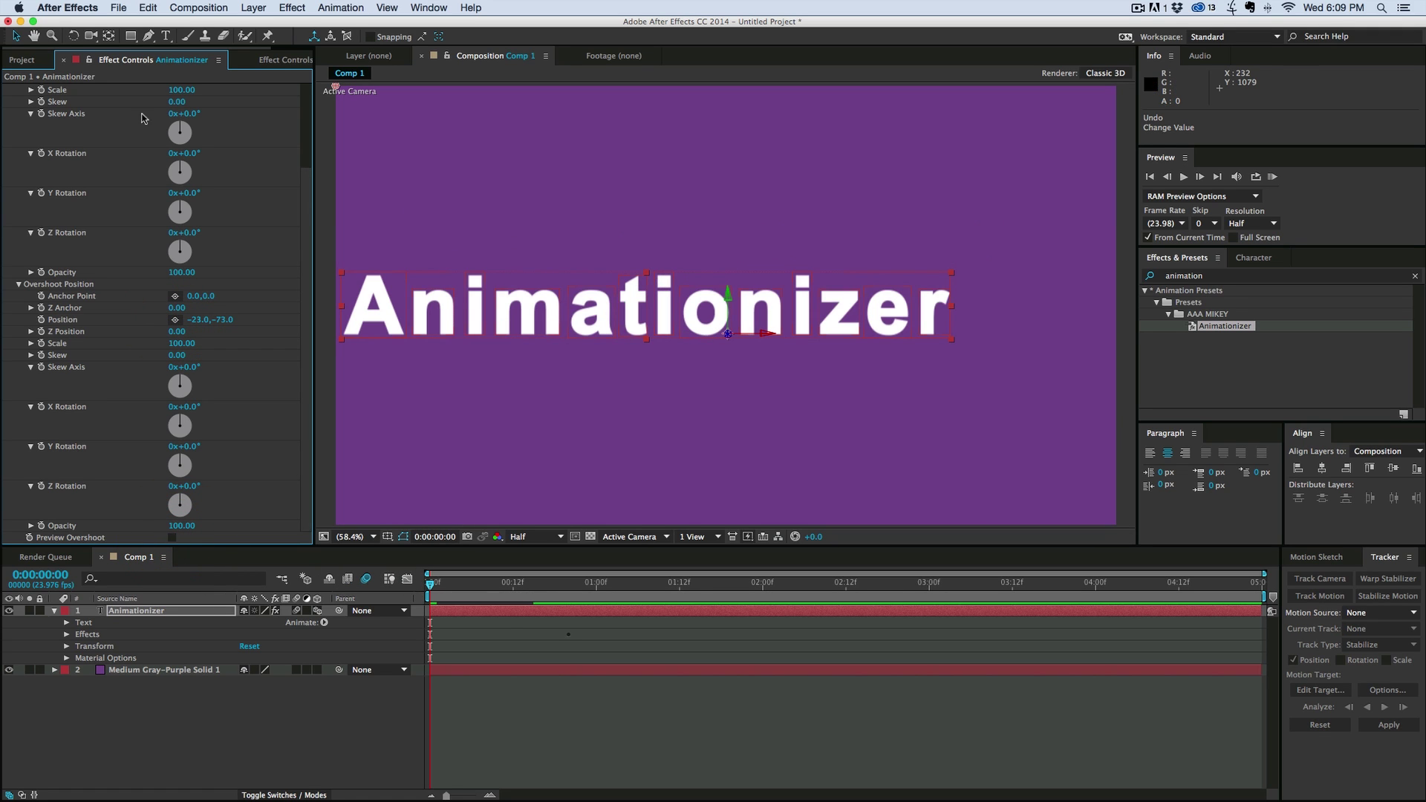
# Play the animation from the first frame to check the new start and overshoot positions
pyautogui.scroll(3, 278, 183)
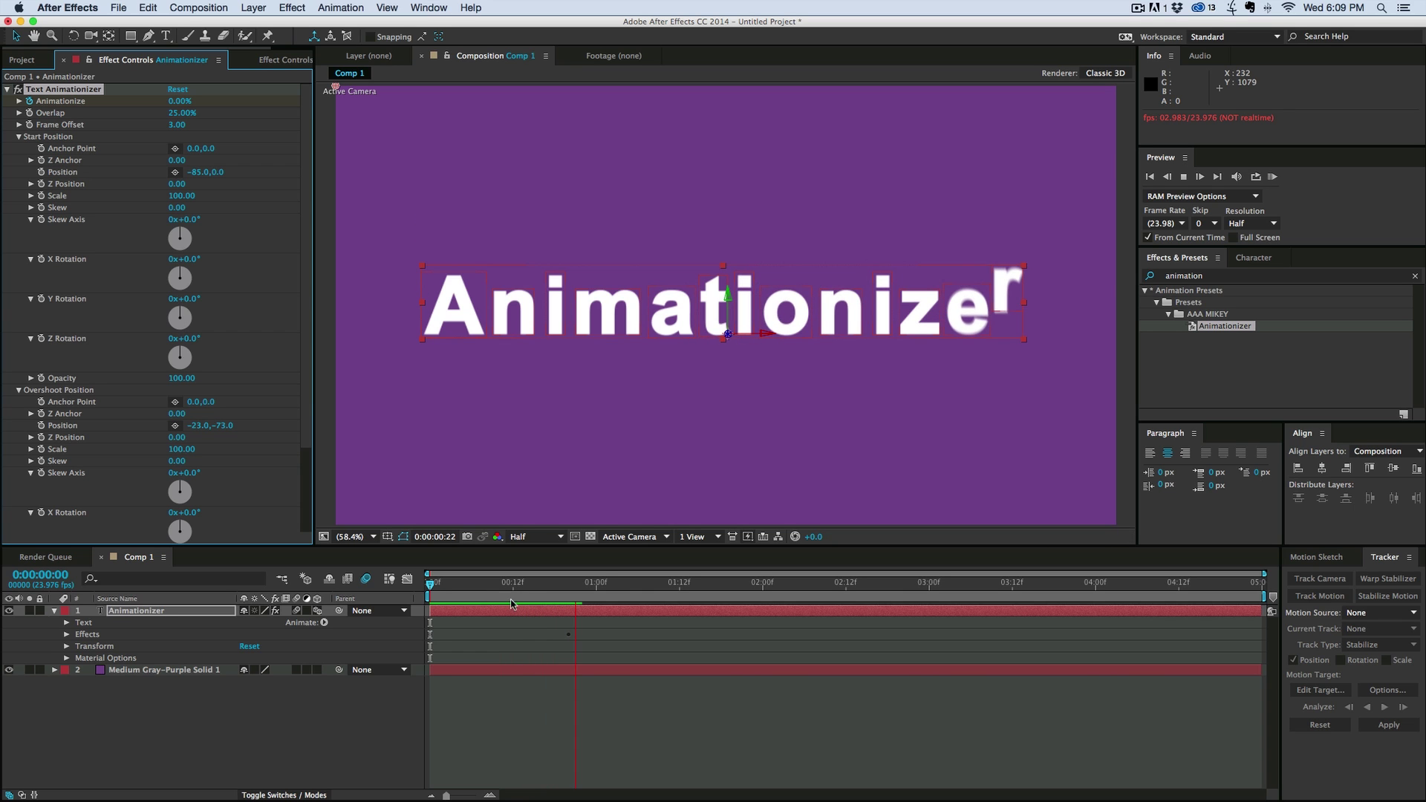
pyautogui.click(524, 592)
pyautogui.moveTo(525, 592); pyautogui.dragTo(407, 594)
pyautogui.press('KP_0')
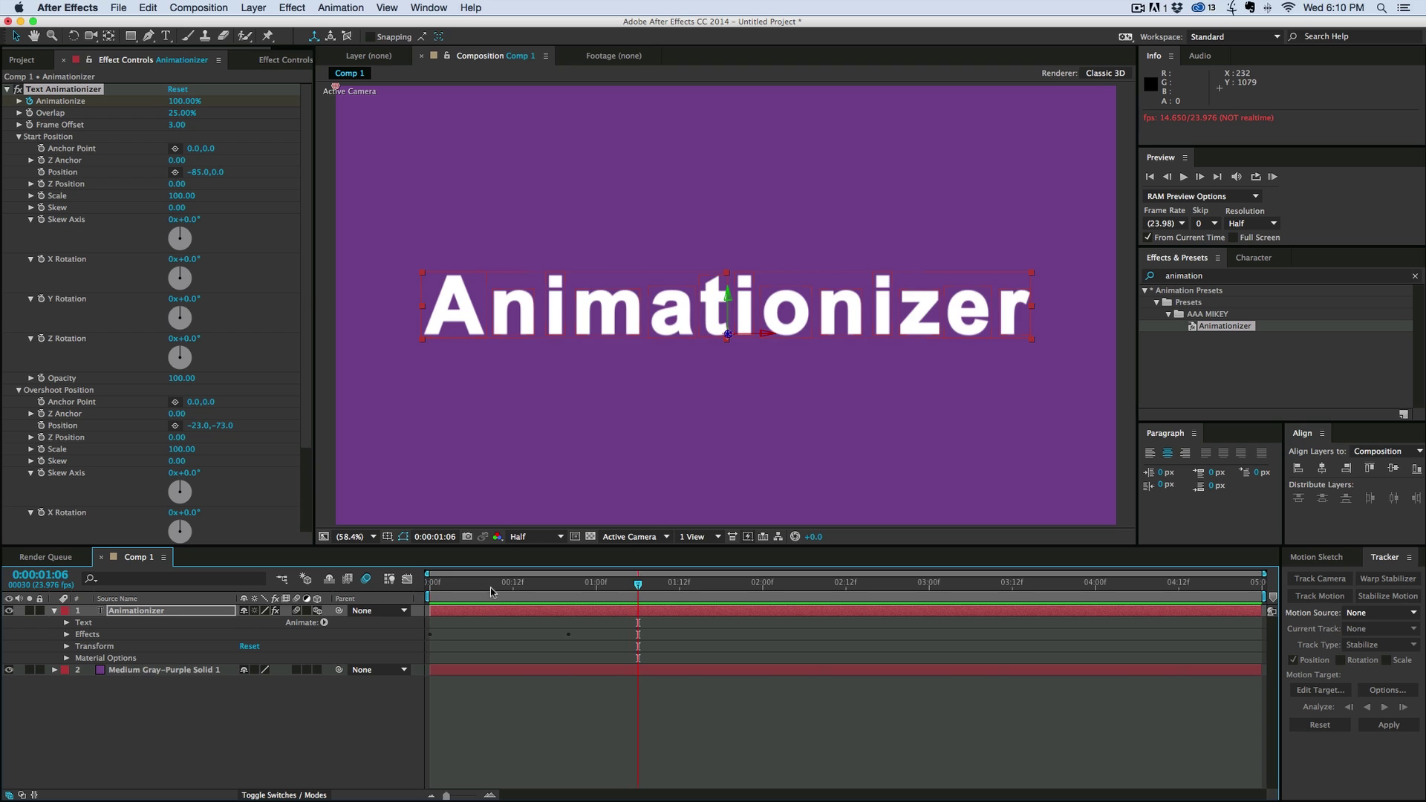
pyautogui.click(374, 594)
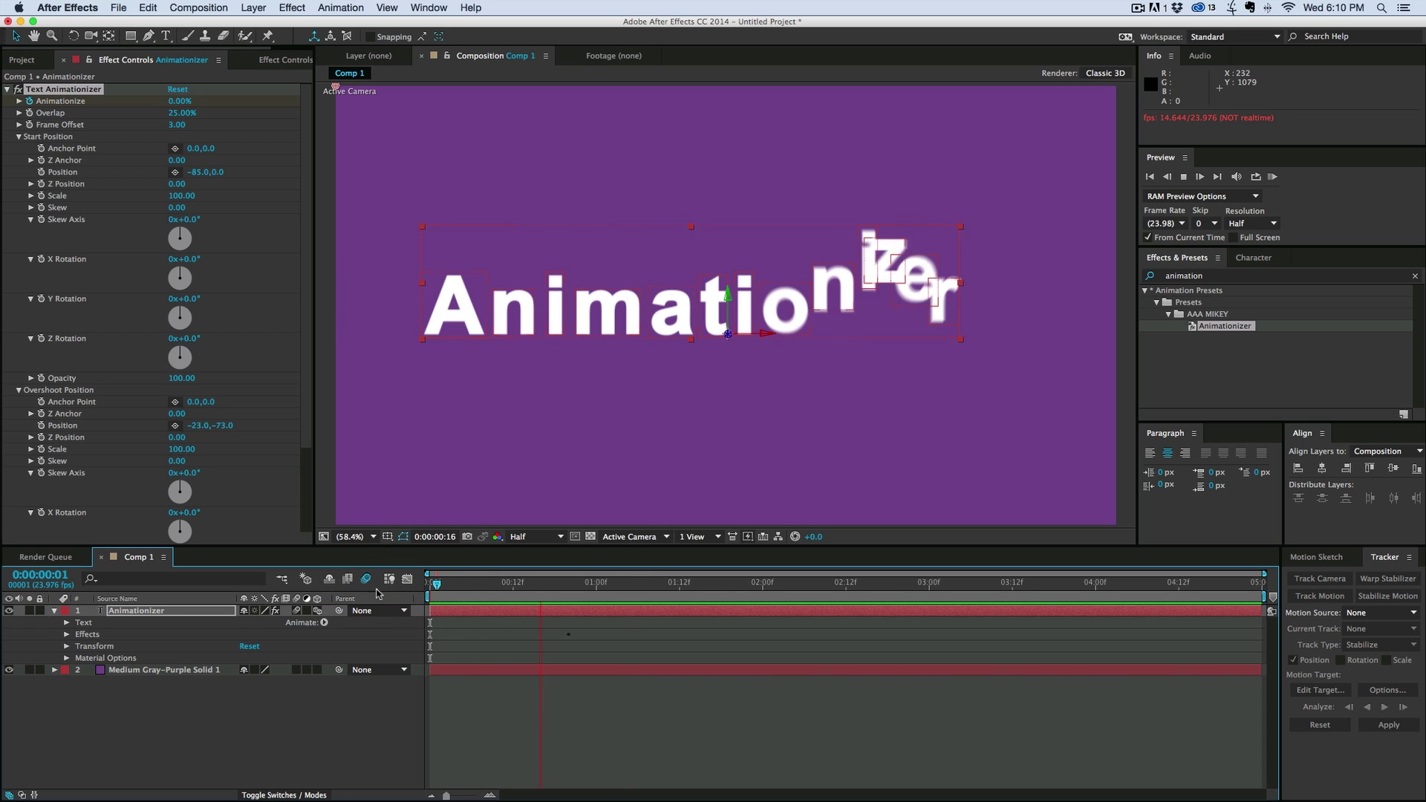